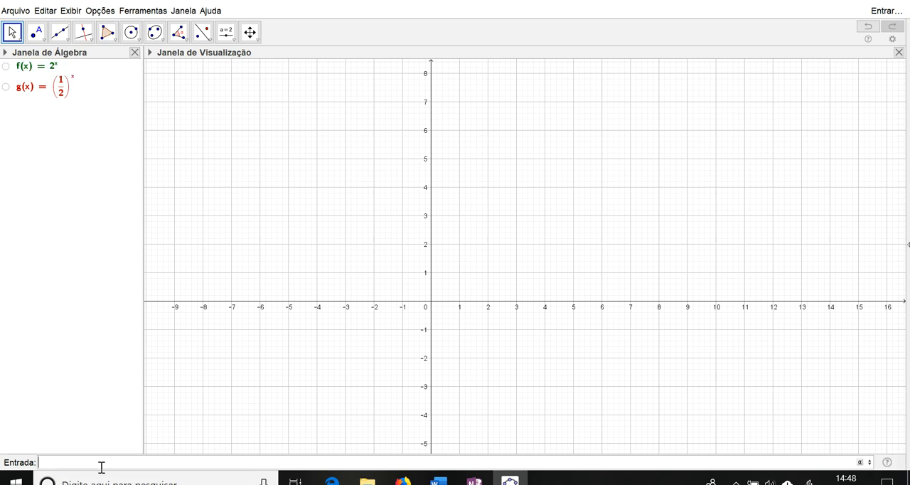
Step: Create the point (a,f(a)) on the function f, together with a slider for a
{"action": "type", "text": "(a,f(a"}
{"action": "key", "text": "Return"}
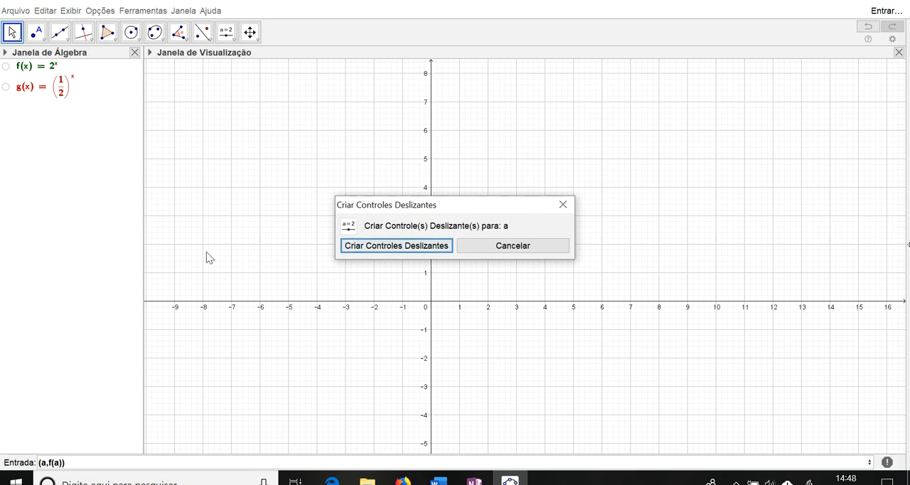
{"action": "left_click", "coordinate": [382, 246]}
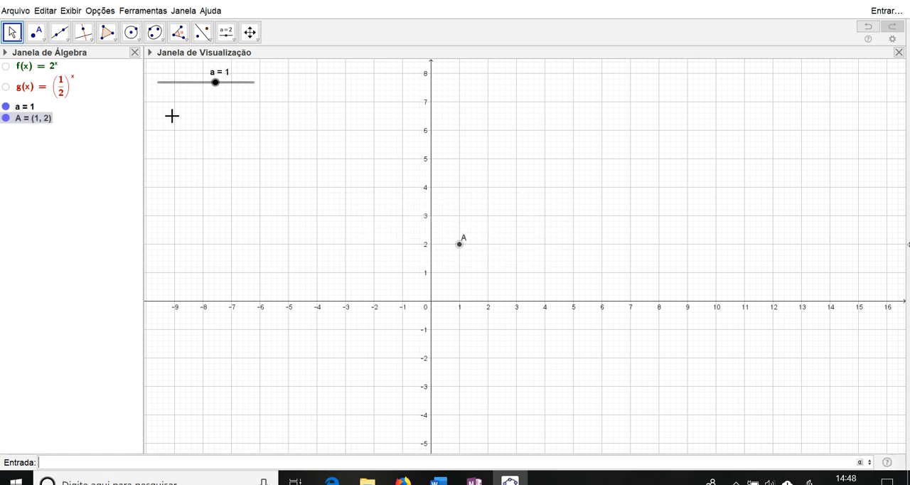
Step: Set the range of slider a to a minimum of -10 and a maximum of 10
{"action": "mouse_move", "coordinate": [216, 84]}
{"action": "left_mouse_down"}
{"action": "mouse_move", "coordinate": [197, 87]}
{"action": "mouse_move", "coordinate": [226, 83]}
{"action": "mouse_move", "coordinate": [199, 83]}
{"action": "mouse_move", "coordinate": [226, 83]}
{"action": "mouse_move", "coordinate": [217, 78]}
{"action": "left_mouse_up"}
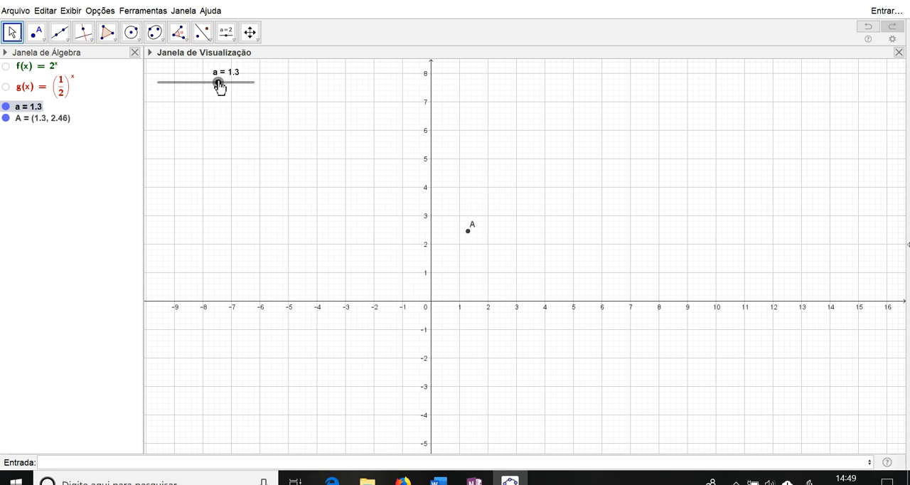
{"action": "double_click", "coordinate": [218, 84]}
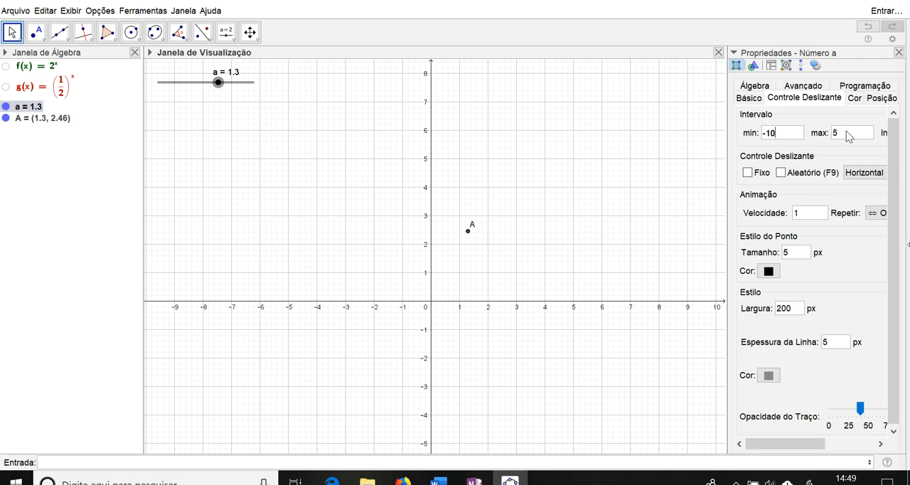
{"action": "left_click", "coordinate": [848, 135]}
{"action": "left_click", "coordinate": [898, 52]}
Step: Change the colour of point A to the dark green used for function f (0, 153, 0)
{"action": "right_click", "coordinate": [34, 127]}
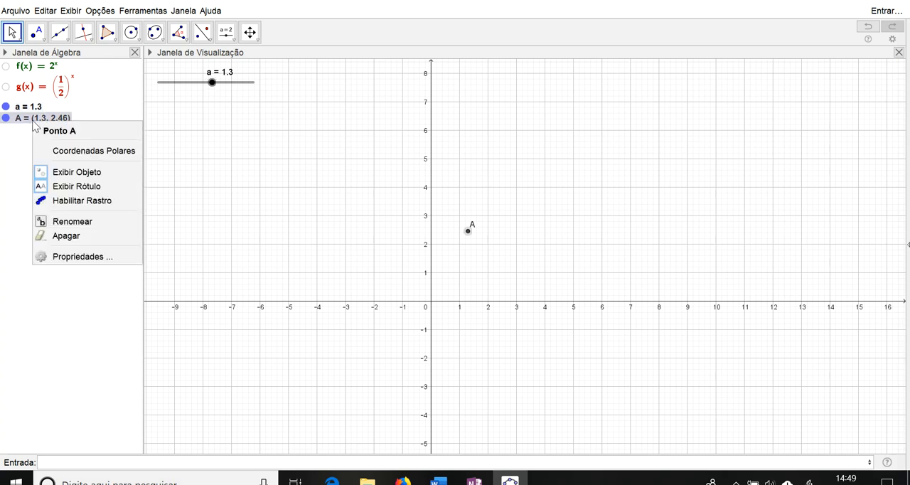
{"action": "left_click", "coordinate": [87, 258]}
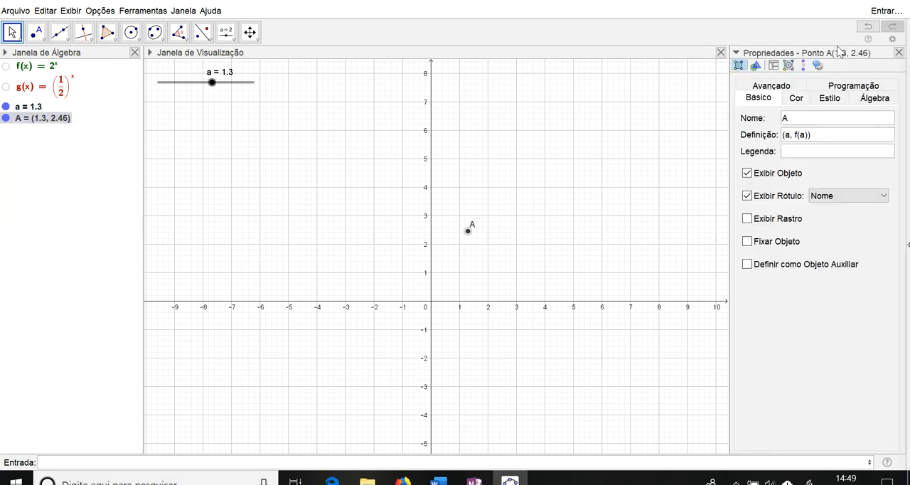
{"action": "left_click", "coordinate": [797, 100]}
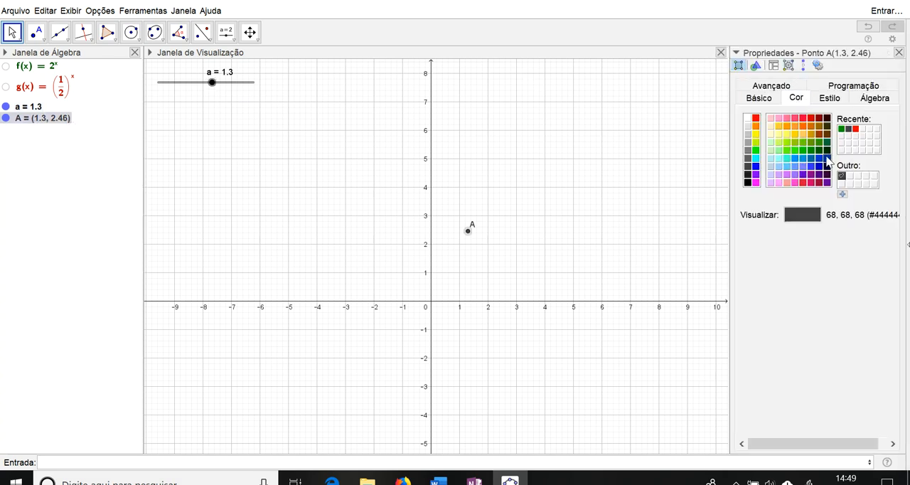
{"action": "left_click", "coordinate": [842, 129]}
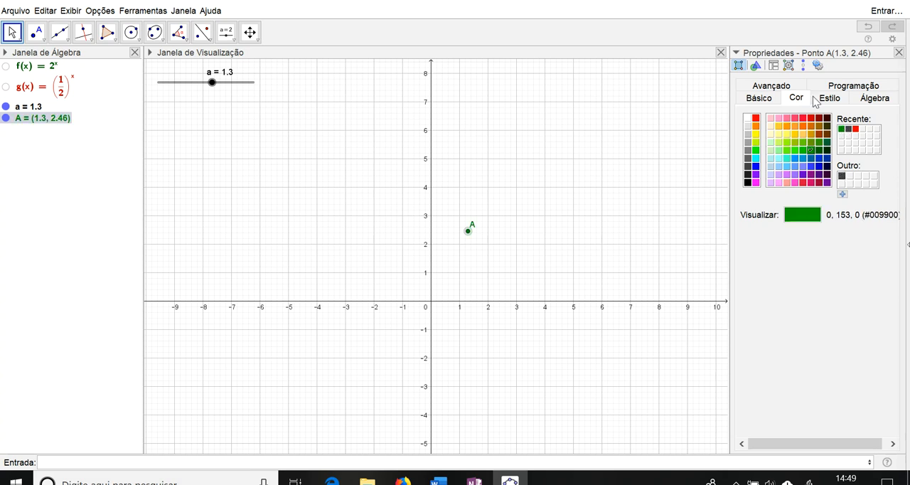
{"action": "left_click", "coordinate": [898, 53]}
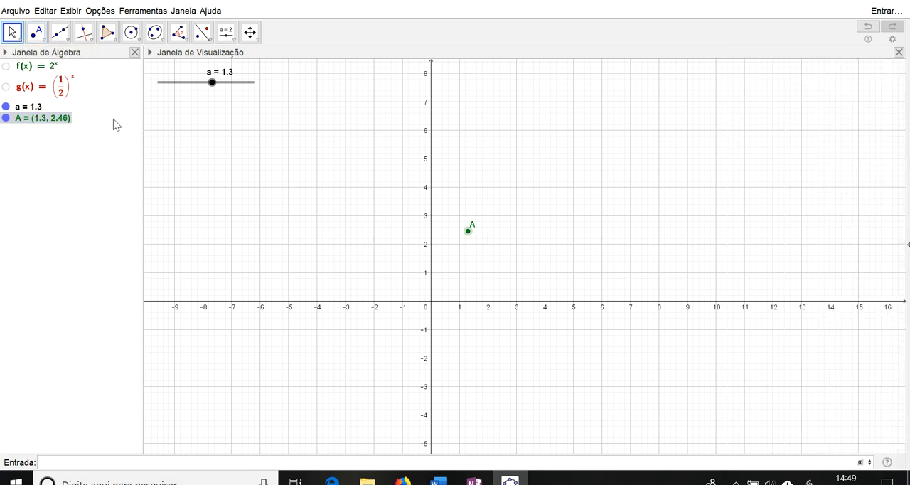
Step: Enable the trace of point A
{"action": "right_click", "coordinate": [39, 113]}
{"action": "right_click", "coordinate": [35, 120]}
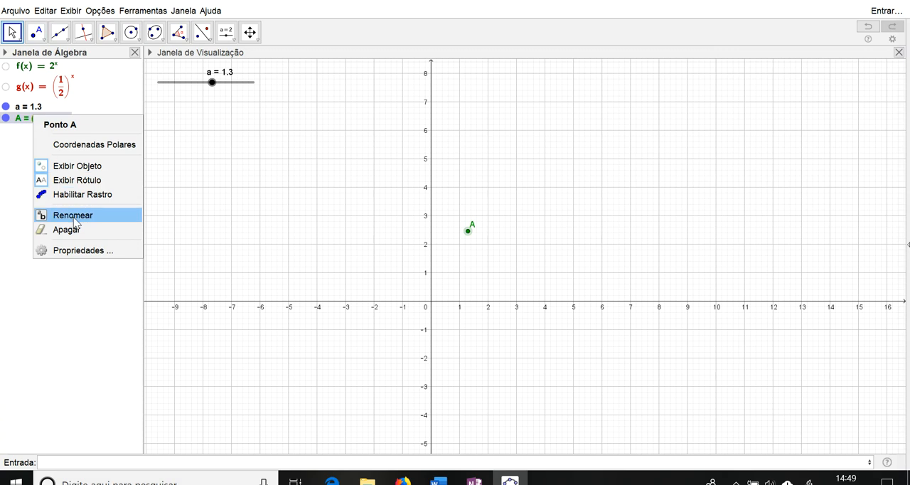
{"action": "left_click", "coordinate": [84, 194]}
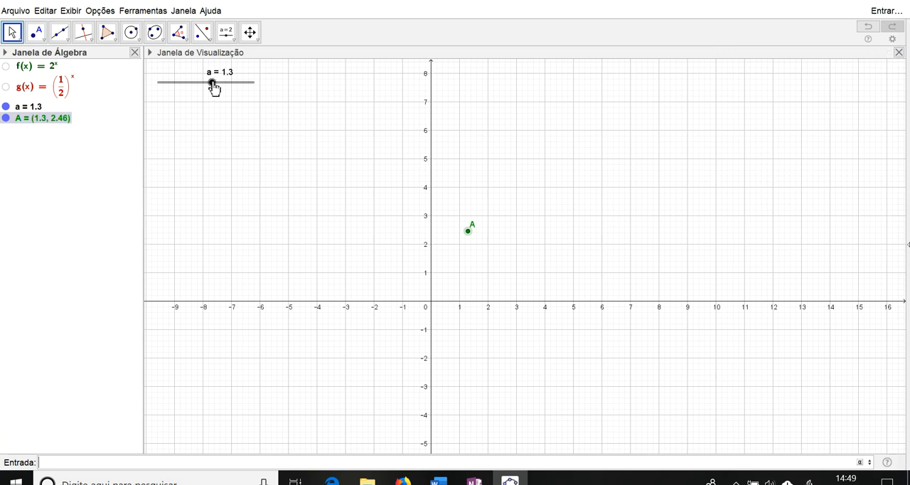
Step: Vary slider a between about -9.2 and 3 to trace the curve of f with point A, ending at -6.3
{"action": "mouse_move", "coordinate": [213, 85]}
{"action": "left_mouse_down"}
{"action": "mouse_move", "coordinate": [197, 88]}
{"action": "mouse_move", "coordinate": [217, 85]}
{"action": "mouse_move", "coordinate": [204, 98]}
{"action": "left_mouse_up"}
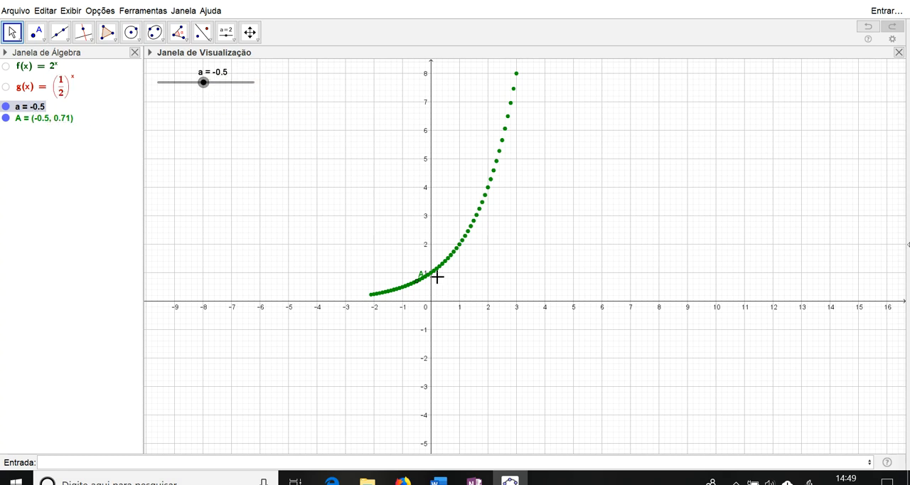
{"action": "left_click_drag", "start_coordinate": [205, 84], "coordinate": [213, 84]}
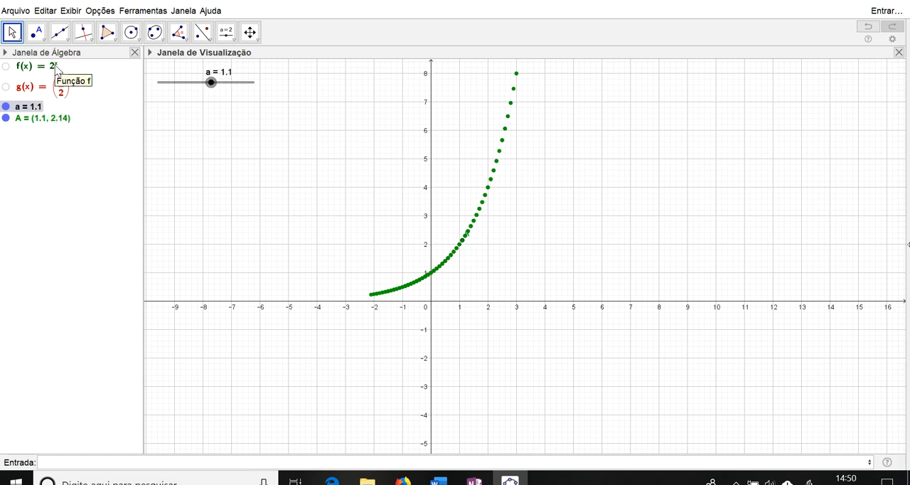
{"action": "left_click_drag", "start_coordinate": [210, 84], "coordinate": [219, 85]}
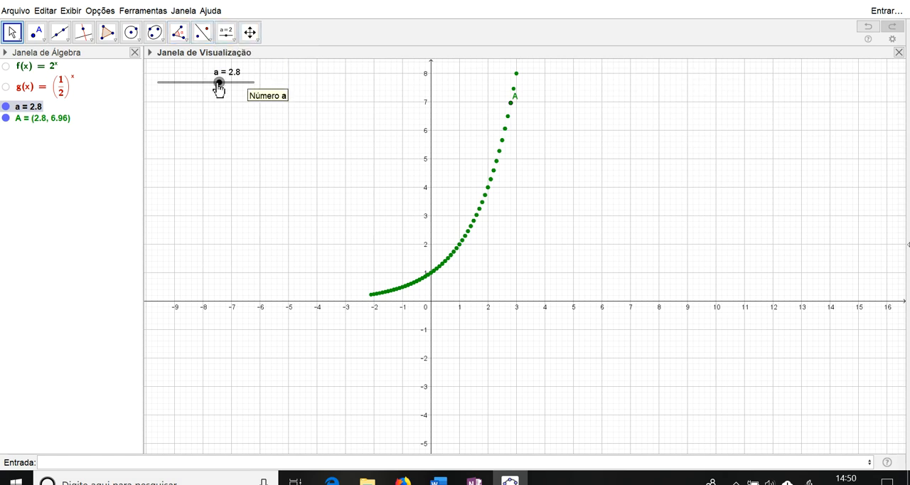
{"action": "left_click_drag", "start_coordinate": [218, 86], "coordinate": [176, 81]}
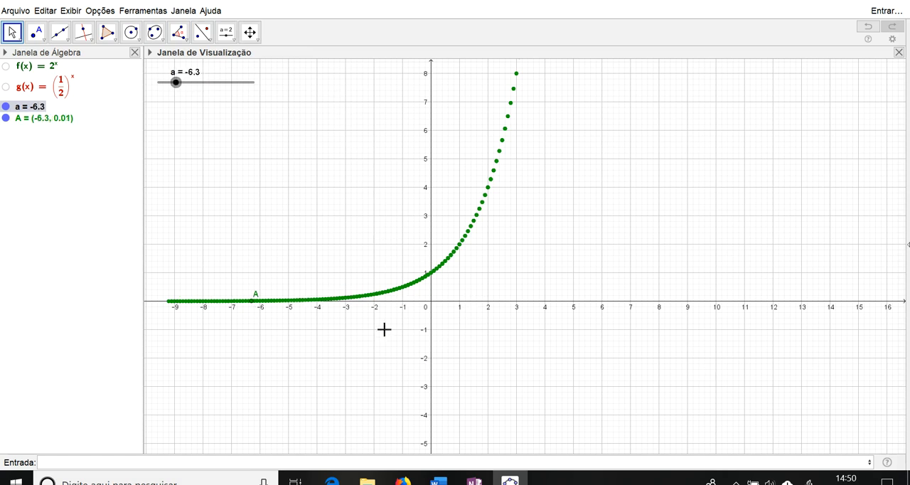
Step: Examine up close how near point A lies to the x-axis at a = -6.3
{"action": "scroll", "coordinate": [320, 342], "scroll_direction": "down", "scroll_amount": 2}
{"action": "scroll", "coordinate": [320, 342], "scroll_direction": "up", "scroll_amount": 2}
{"action": "scroll", "coordinate": [320, 342], "scroll_direction": "up", "scroll_amount": 3}
{"action": "left_click_drag", "start_coordinate": [320, 344], "coordinate": [486, 351]}
{"action": "scroll", "coordinate": [488, 353], "scroll_direction": "up", "scroll_amount": 2}
{"action": "scroll", "coordinate": [488, 353], "scroll_direction": "up", "scroll_amount": 6}
{"action": "left_click_drag", "start_coordinate": [318, 252], "coordinate": [439, 352]}
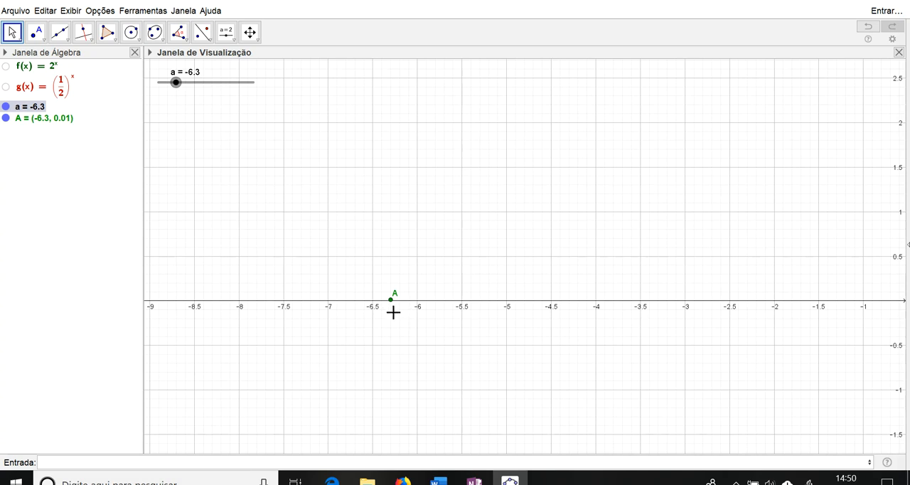
{"action": "scroll", "coordinate": [397, 376], "scroll_direction": "up", "scroll_amount": 5}
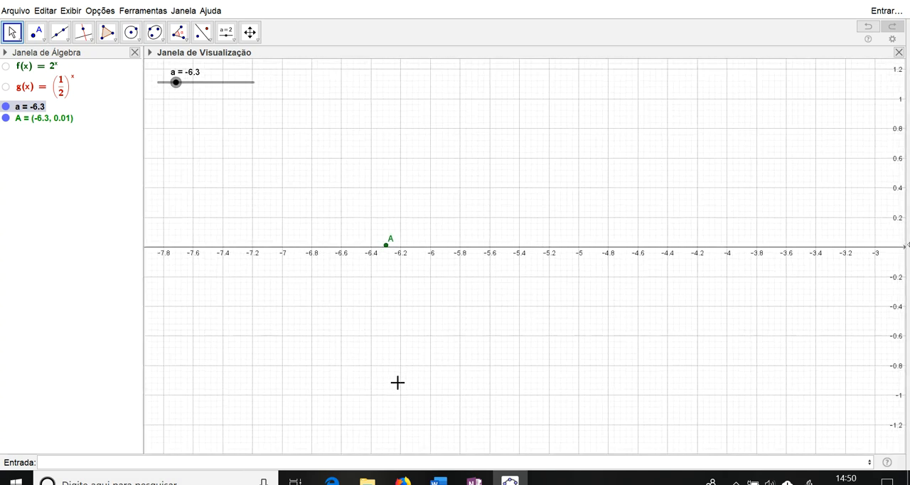
{"action": "left_click_drag", "start_coordinate": [396, 296], "coordinate": [418, 375]}
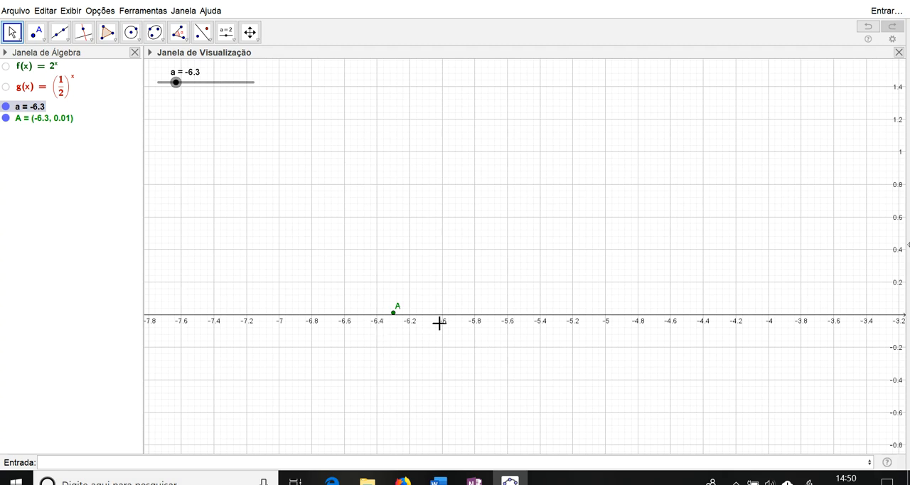
Step: Move slider a to -7.9 and examine up close the gap between point A and the x-axis
{"action": "left_click_drag", "start_coordinate": [177, 87], "coordinate": [170, 87]}
{"action": "left_click_drag", "start_coordinate": [280, 380], "coordinate": [470, 382]}
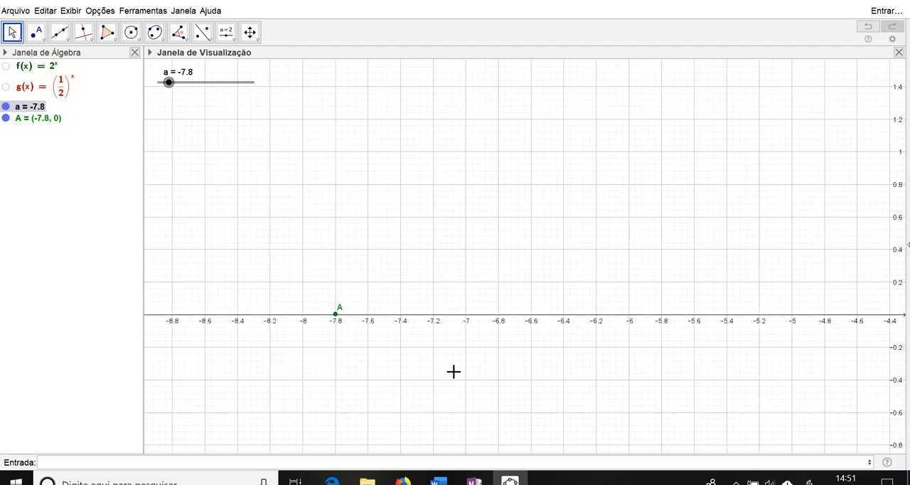
{"action": "left_click_drag", "start_coordinate": [170, 83], "coordinate": [172, 83]}
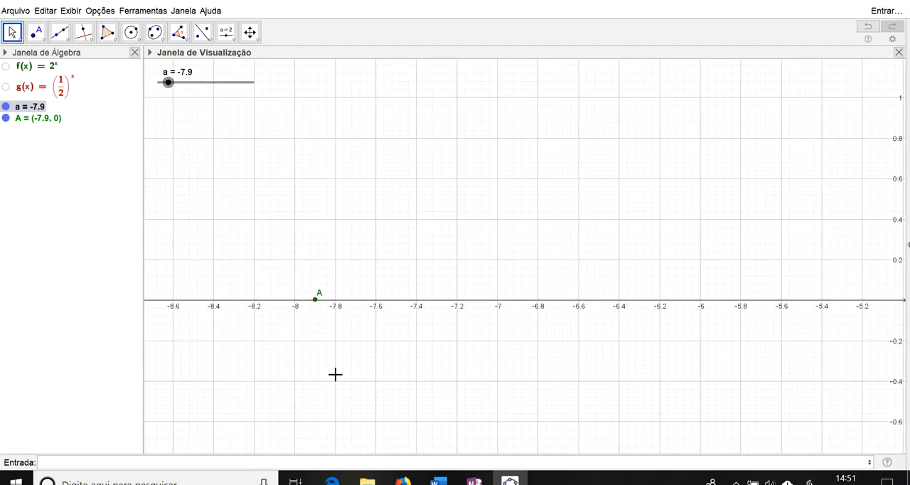
{"action": "scroll", "coordinate": [334, 372], "scroll_direction": "up", "scroll_amount": 5}
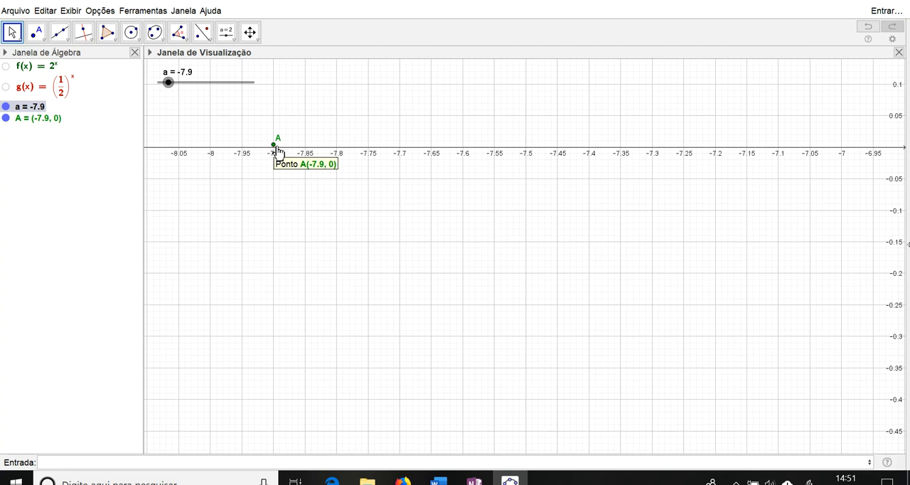
Step: With the y-axis back in view, trace f by varying slider a between about -9.5 and 0.9, ending at -1.4
{"action": "scroll", "coordinate": [595, 266], "scroll_direction": "down", "scroll_amount": 5}
{"action": "scroll", "coordinate": [677, 291], "scroll_direction": "down", "scroll_amount": 4}
{"action": "scroll", "coordinate": [566, 334], "scroll_direction": "down", "scroll_amount": 6}
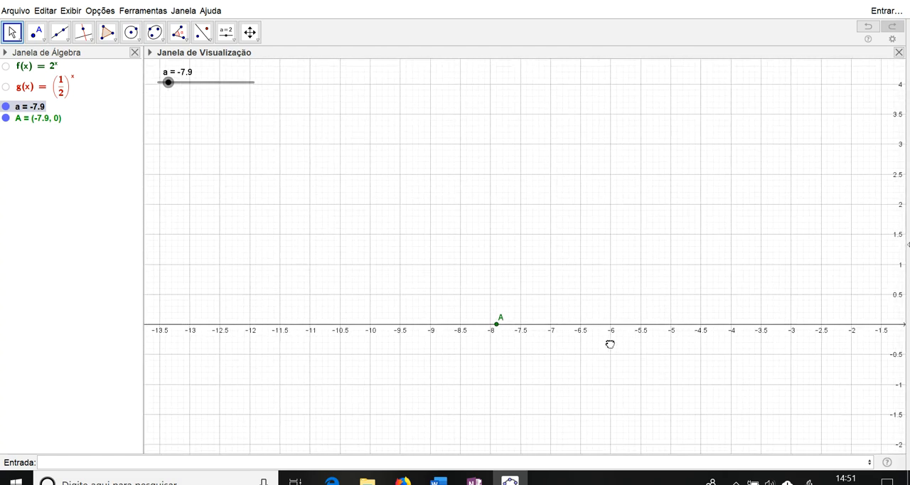
{"action": "left_click_drag", "start_coordinate": [612, 345], "coordinate": [351, 306]}
{"action": "scroll", "coordinate": [527, 339], "scroll_direction": "down", "scroll_amount": 3}
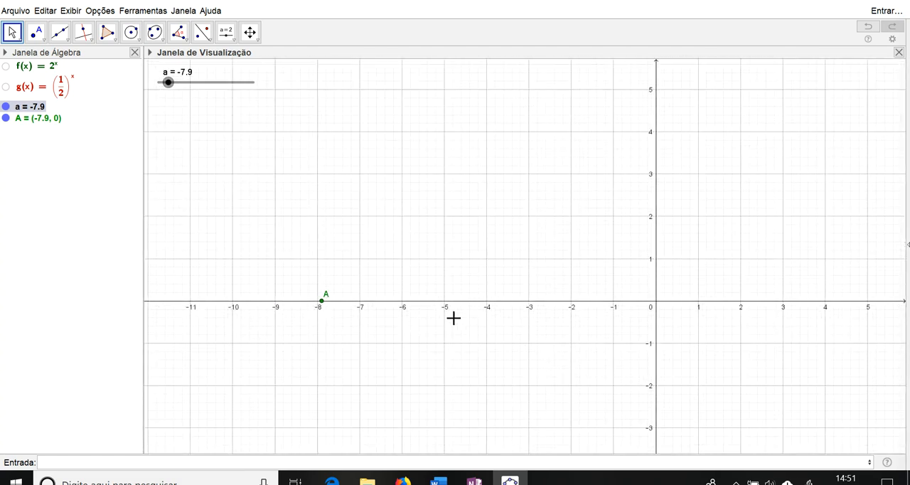
{"action": "mouse_move", "coordinate": [172, 86]}
{"action": "left_mouse_down"}
{"action": "mouse_move", "coordinate": [211, 88]}
{"action": "mouse_move", "coordinate": [164, 93]}
{"action": "mouse_move", "coordinate": [201, 94]}
{"action": "left_mouse_up"}
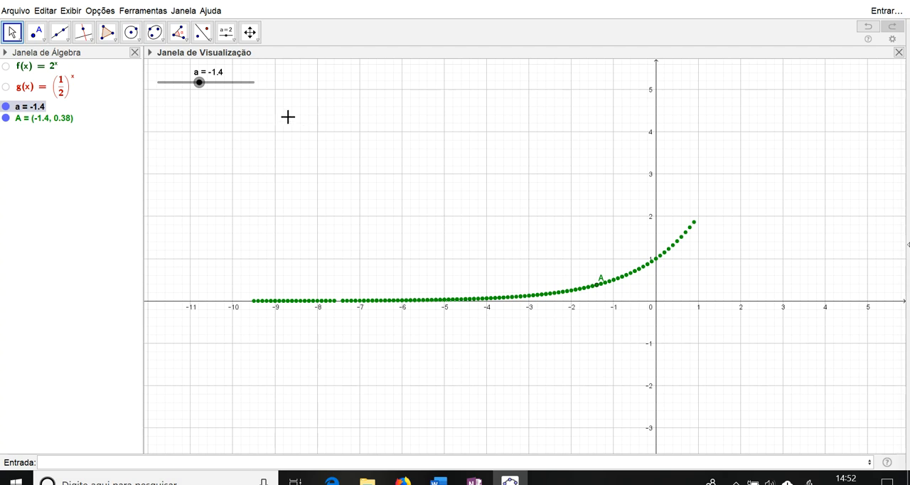
Step: Trace f on both sides of the y-axis by varying slider a, leave it at -0.8, and clear the trace
{"action": "mouse_move", "coordinate": [704, 343]}
{"action": "left_mouse_down"}
{"action": "mouse_move", "coordinate": [574, 373]}
{"action": "mouse_move", "coordinate": [504, 373]}
{"action": "left_mouse_up"}
{"action": "mouse_move", "coordinate": [199, 83]}
{"action": "left_mouse_down"}
{"action": "mouse_move", "coordinate": [225, 83]}
{"action": "mouse_move", "coordinate": [178, 86]}
{"action": "mouse_move", "coordinate": [211, 81]}
{"action": "mouse_move", "coordinate": [184, 84]}
{"action": "mouse_move", "coordinate": [203, 81]}
{"action": "left_mouse_up"}
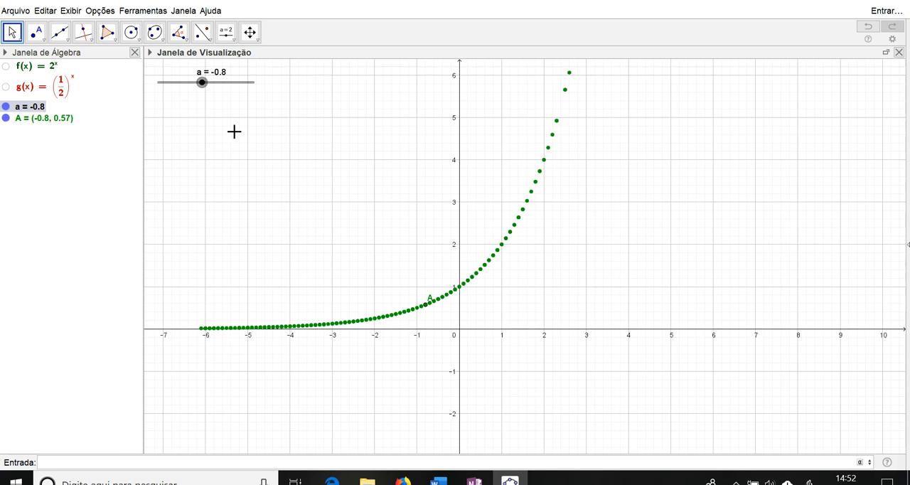
{"action": "scroll", "coordinate": [352, 193], "scroll_direction": "down", "scroll_amount": 1}
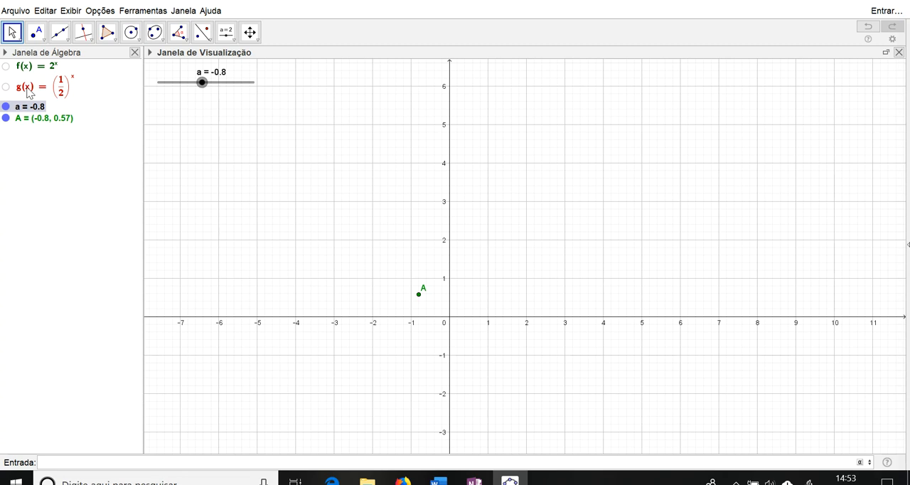
Step: Create the point (b,g(b)) on the function g, together with a slider for b
{"action": "type", "text": "(b,g(b"}
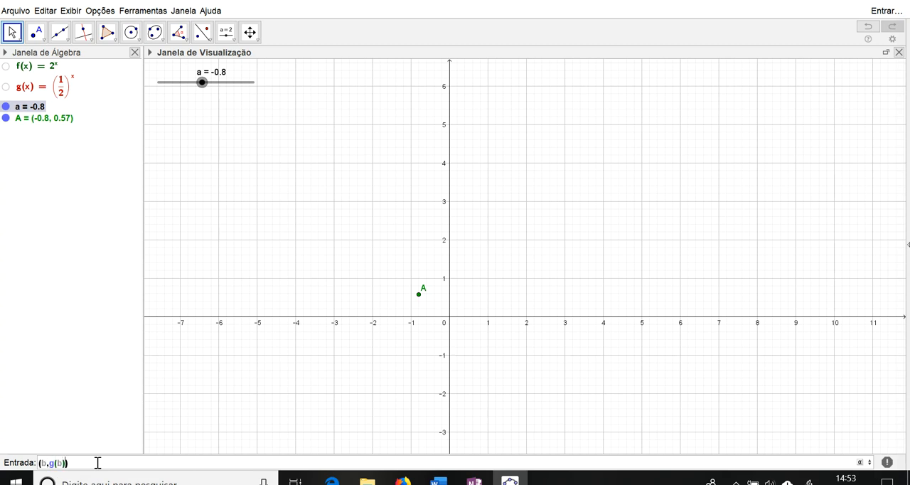
{"action": "key", "text": "Return"}
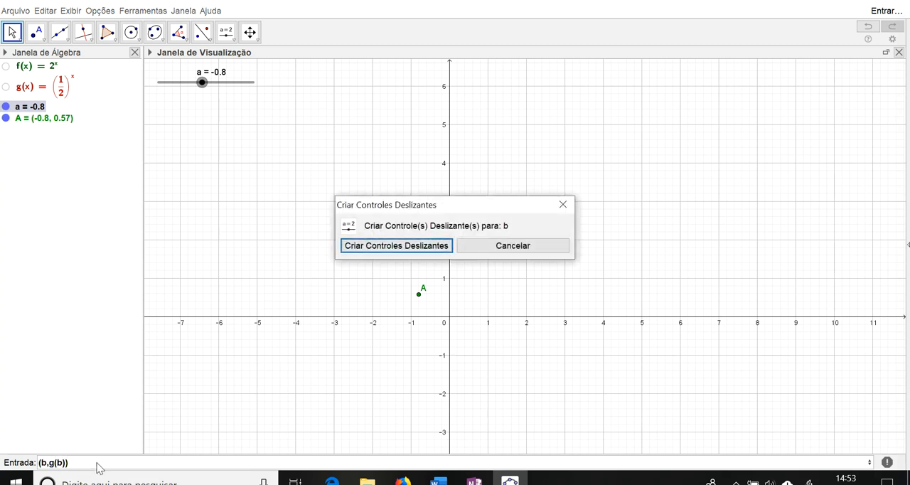
{"action": "key", "text": "Return"}
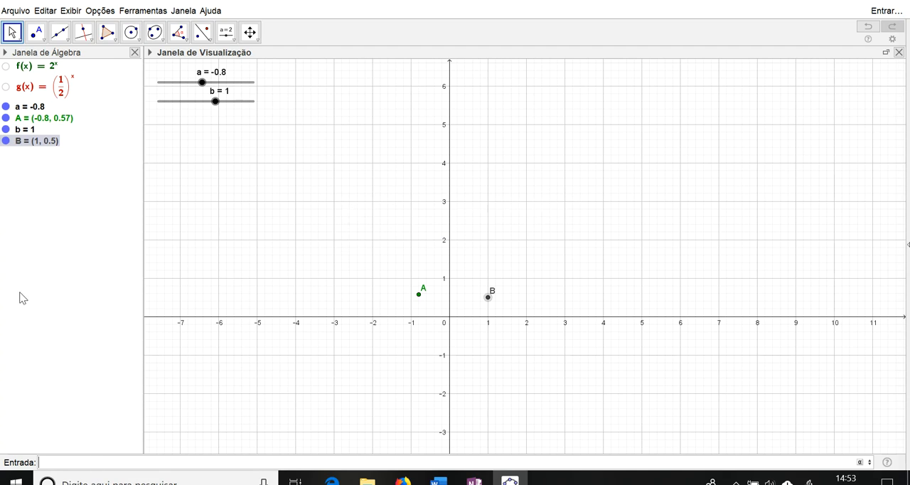
Step: Colour point B red (255, 0, 0) and enable its trace
{"action": "right_click", "coordinate": [33, 145]}
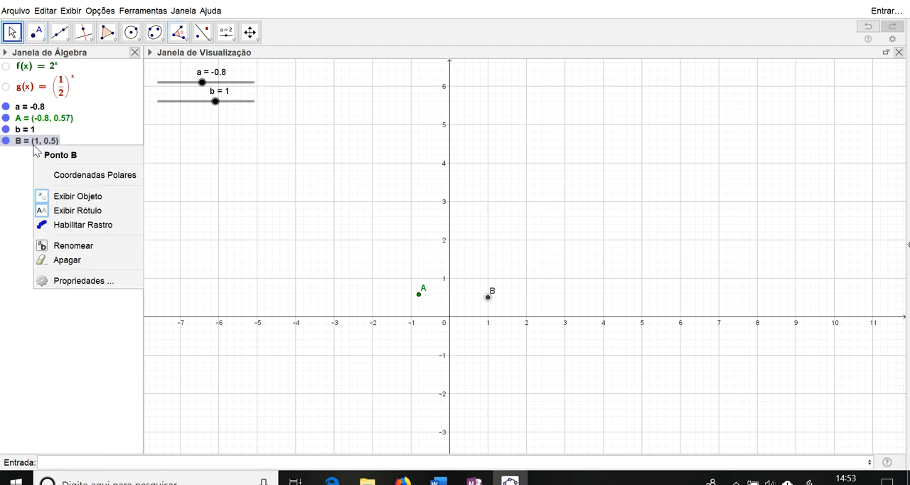
{"action": "left_click", "coordinate": [84, 281]}
{"action": "left_click", "coordinate": [858, 129]}
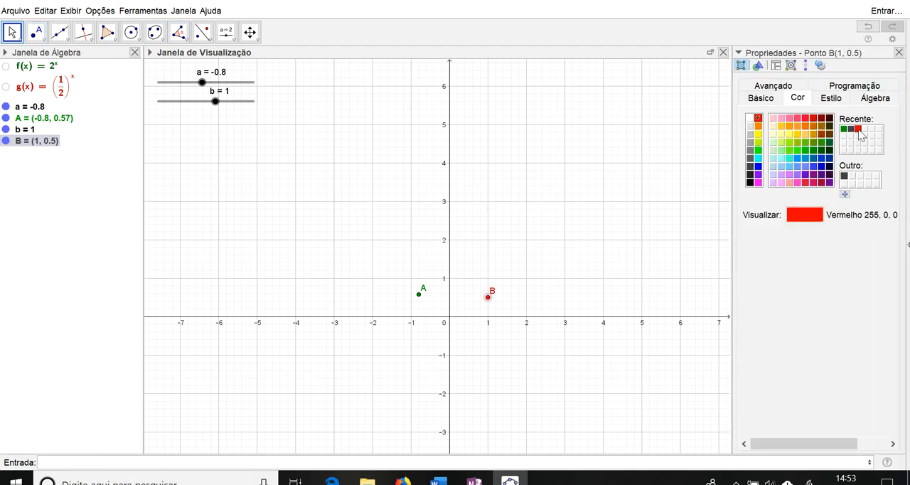
{"action": "left_click", "coordinate": [899, 52]}
{"action": "right_click", "coordinate": [47, 141]}
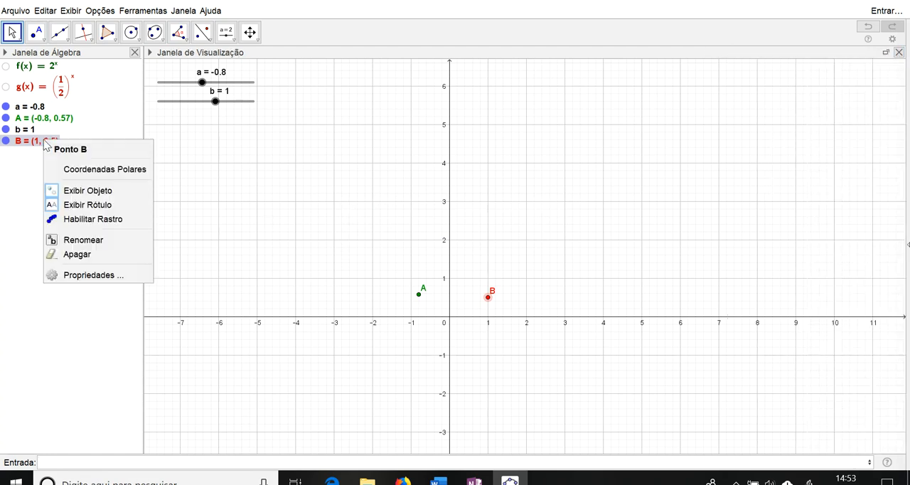
{"action": "left_click", "coordinate": [79, 224]}
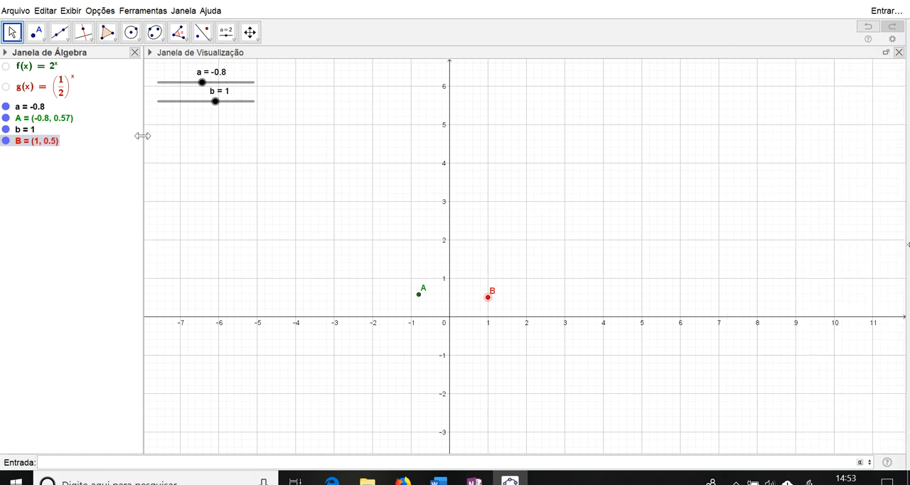
Step: Set the interval of slider b to a minimum of -10 and a maximum of 10
{"action": "double_click", "coordinate": [222, 104]}
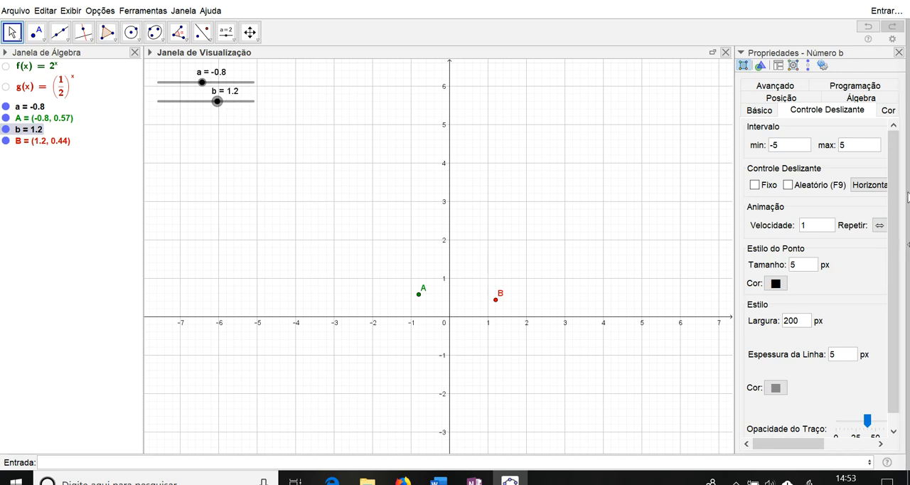
{"action": "left_click", "coordinate": [786, 151]}
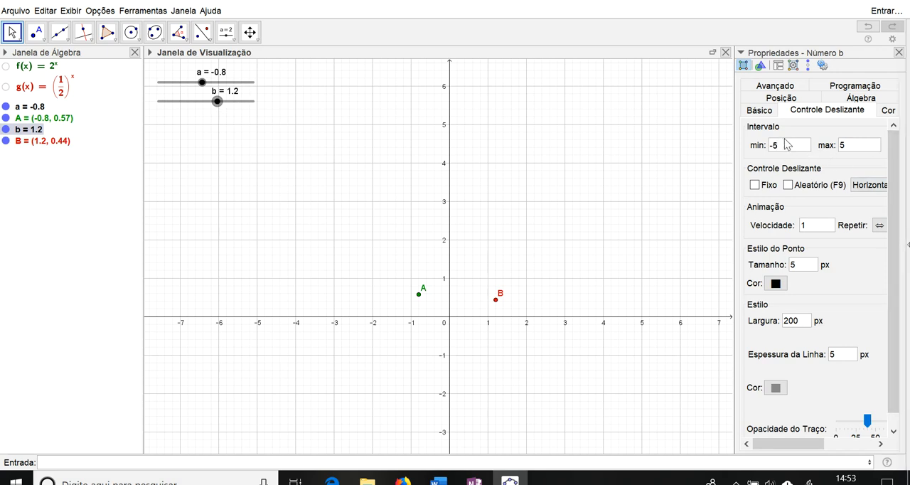
{"action": "left_click", "coordinate": [852, 149]}
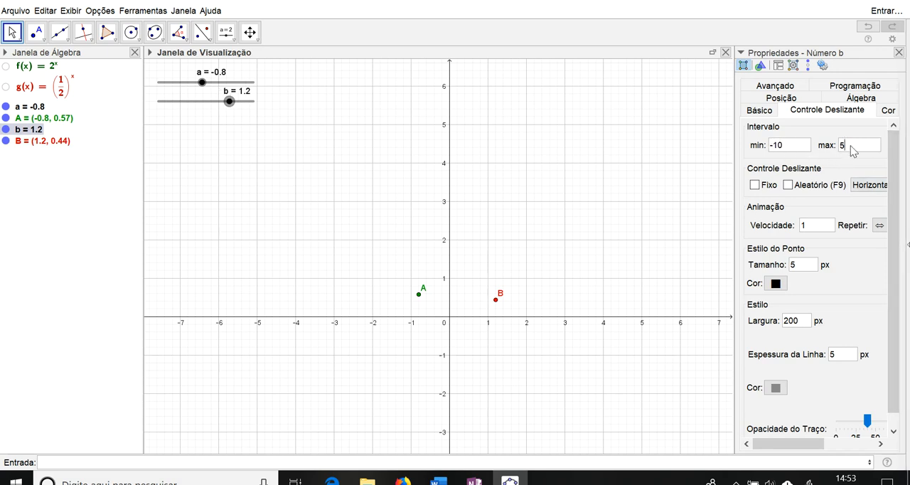
{"action": "type", "text": "10"}
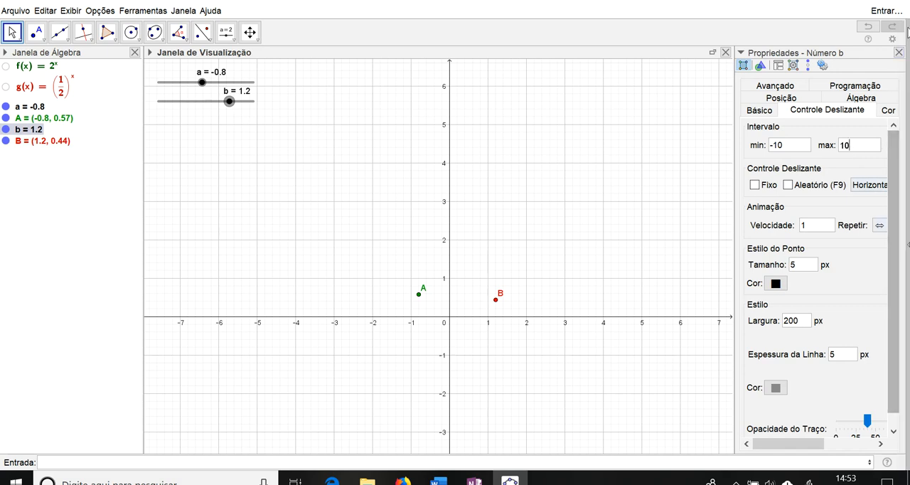
{"action": "left_click", "coordinate": [899, 52]}
Step: Trace g by varying slider b, leaving it at 0.2, and trace f by varying slider a, leaving it at -0.2
{"action": "mouse_move", "coordinate": [211, 101]}
{"action": "left_mouse_down"}
{"action": "mouse_move", "coordinate": [201, 107]}
{"action": "mouse_move", "coordinate": [232, 114]}
{"action": "mouse_move", "coordinate": [195, 107]}
{"action": "mouse_move", "coordinate": [209, 121]}
{"action": "left_mouse_up"}
{"action": "mouse_move", "coordinate": [198, 90]}
{"action": "left_mouse_down"}
{"action": "mouse_move", "coordinate": [189, 91]}
{"action": "mouse_move", "coordinate": [223, 84]}
{"action": "mouse_move", "coordinate": [205, 84]}
{"action": "left_mouse_up"}
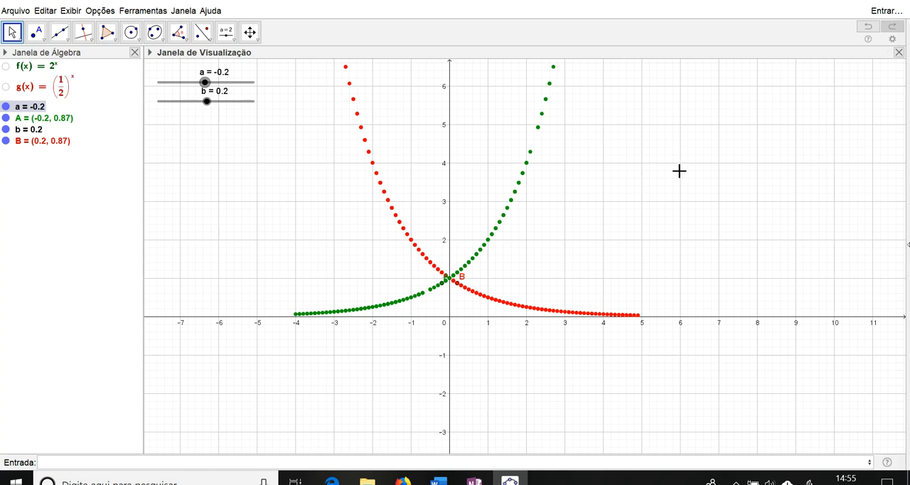
Step: Start a text object beside the curves as a LaTeX formula with the content 2^{-1}=
{"action": "left_click", "coordinate": [234, 37]}
{"action": "left_click", "coordinate": [235, 41]}
{"action": "left_click", "coordinate": [221, 74]}
{"action": "left_click", "coordinate": [575, 121]}
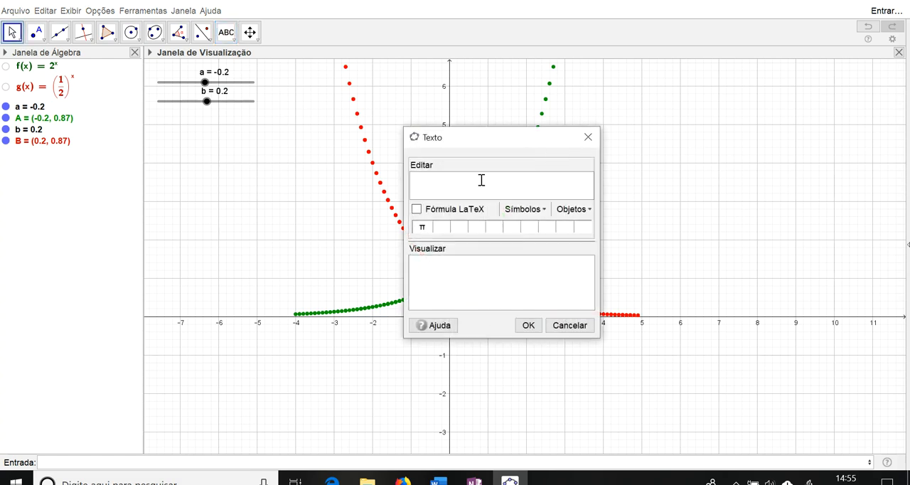
{"action": "type", "text": "2^-1"}
{"action": "type", "text": "("}
{"action": "key", "text": "BackSpace"}
{"action": "left_click", "coordinate": [478, 210]}
{"action": "left_click", "coordinate": [417, 209]}
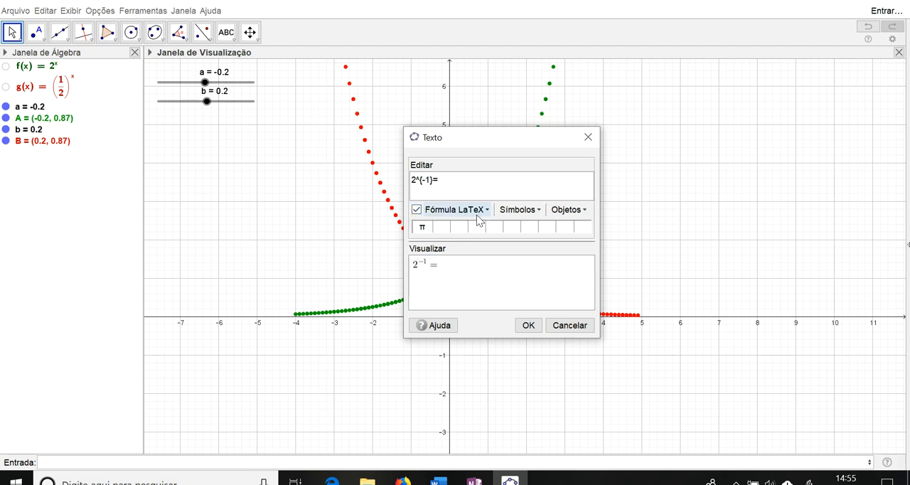
Step: Add the fraction 1/2 after the equals sign of the formula
{"action": "left_click", "coordinate": [481, 213]}
{"action": "mouse_move", "coordinate": [508, 228]}
{"action": "left_click", "coordinate": [537, 231]}
{"action": "double_click", "coordinate": [463, 180]}
{"action": "key", "text": "BackSpace"}
{"action": "type", "text": "1}{b}"}
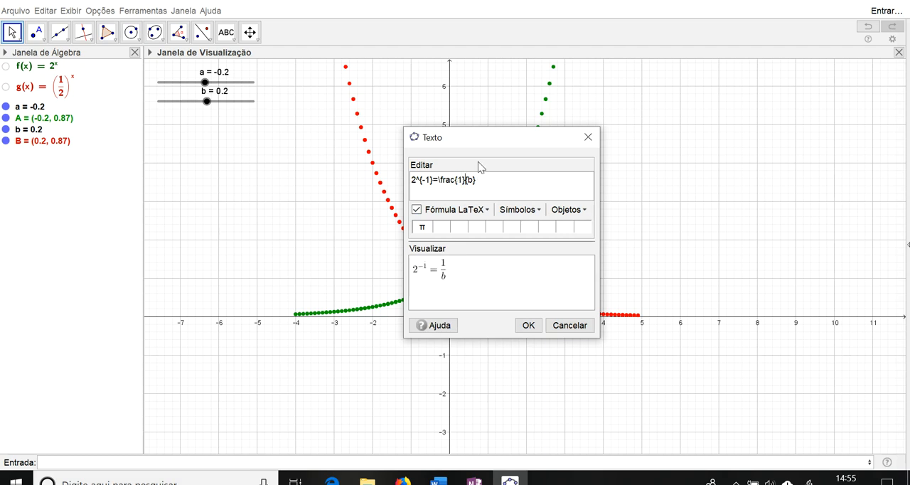
{"action": "key", "text": "Right"}
{"action": "key", "text": "Right"}
{"action": "key", "text": "Delete"}
{"action": "type", "text": "2"}
Step: Insert a pair of scalable parentheses after the equals sign and remove the fraction that follows them
{"action": "key", "text": "Left"}
{"action": "key", "text": "Left"}
{"action": "key", "text": "Left"}
{"action": "key", "text": "Left"}
{"action": "key", "text": "Left"}
{"action": "type", "text": "("}
{"action": "key", "text": "BackSpace"}
{"action": "left_click", "coordinate": [487, 209]}
{"action": "mouse_move", "coordinate": [516, 246]}
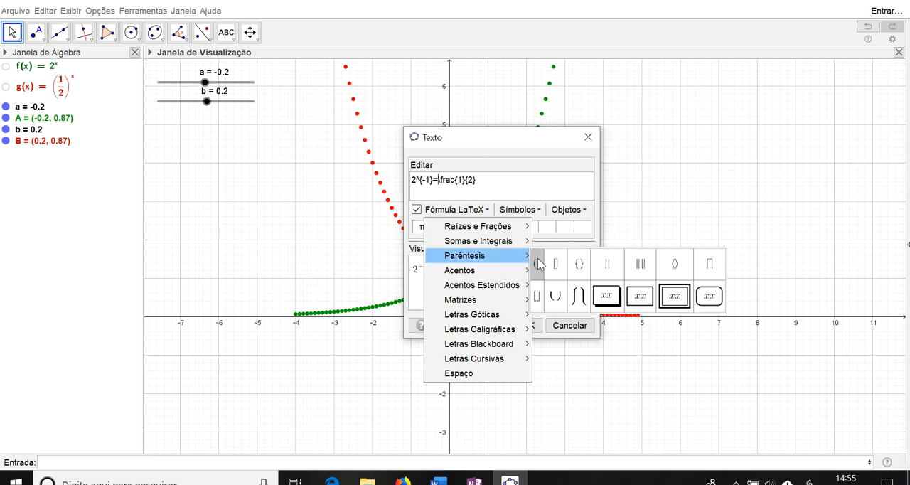
{"action": "left_click", "coordinate": [539, 259]}
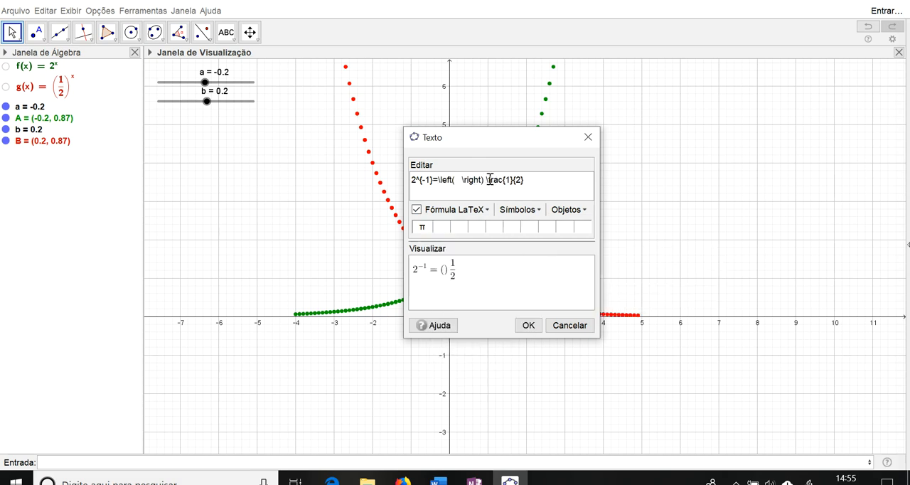
{"action": "left_click_drag", "start_coordinate": [487, 180], "coordinate": [529, 182]}
{"action": "key", "text": "ctrl+x"}
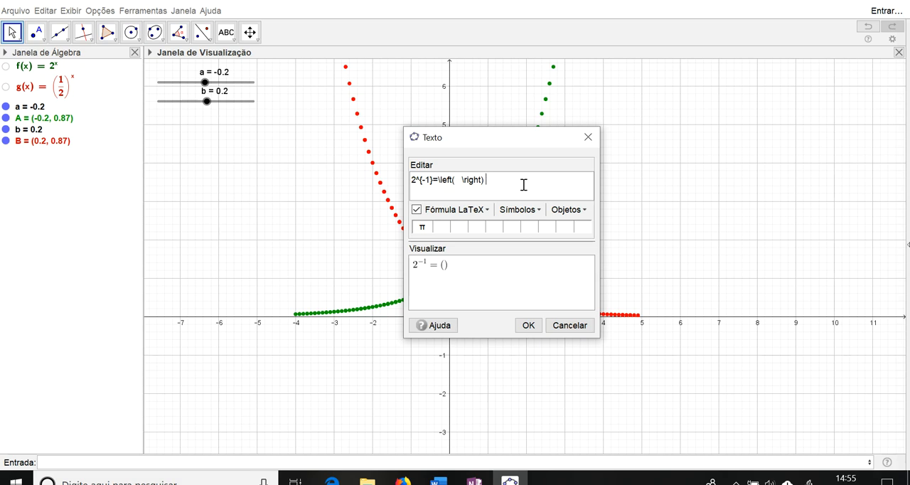
Step: Insert the fraction 1/2 inside the parentheses of the formula
{"action": "left_click", "coordinate": [458, 180]}
{"action": "left_click", "coordinate": [455, 210]}
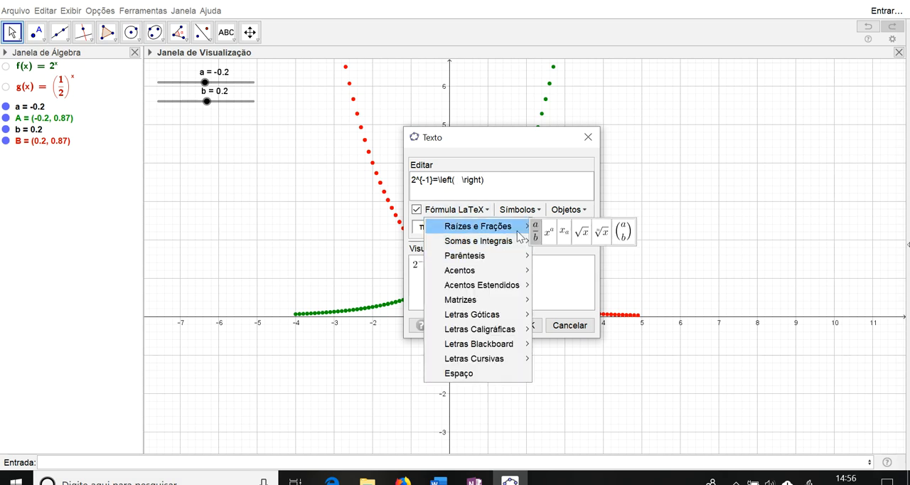
{"action": "left_click", "coordinate": [535, 236]}
{"action": "double_click", "coordinate": [482, 180]}
{"action": "type", "text": "1"}
{"action": "key", "text": "BackSpace"}
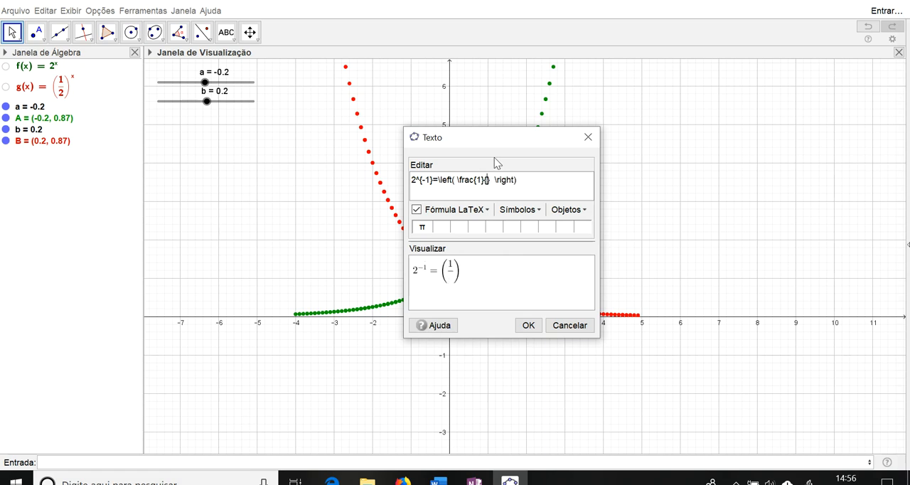
{"action": "type", "text": "2^{"}
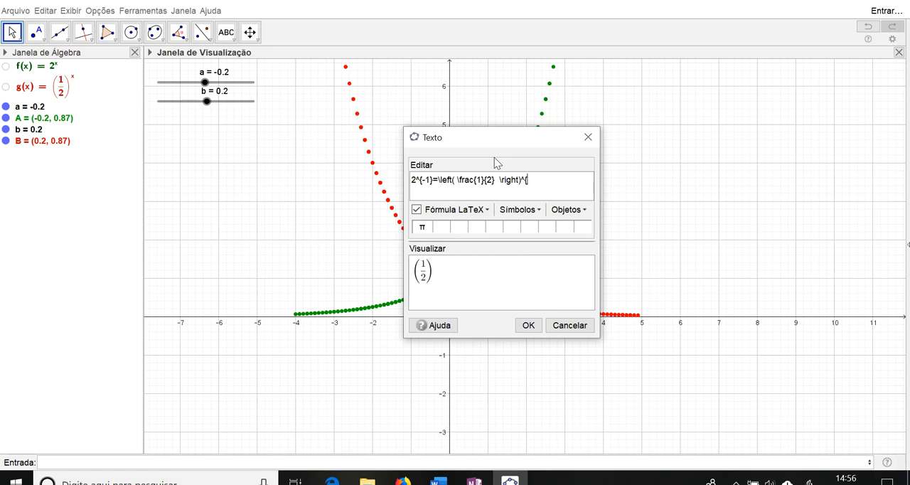
{"action": "key", "text": "BackSpace"}
{"action": "key", "text": "BackSpace"}
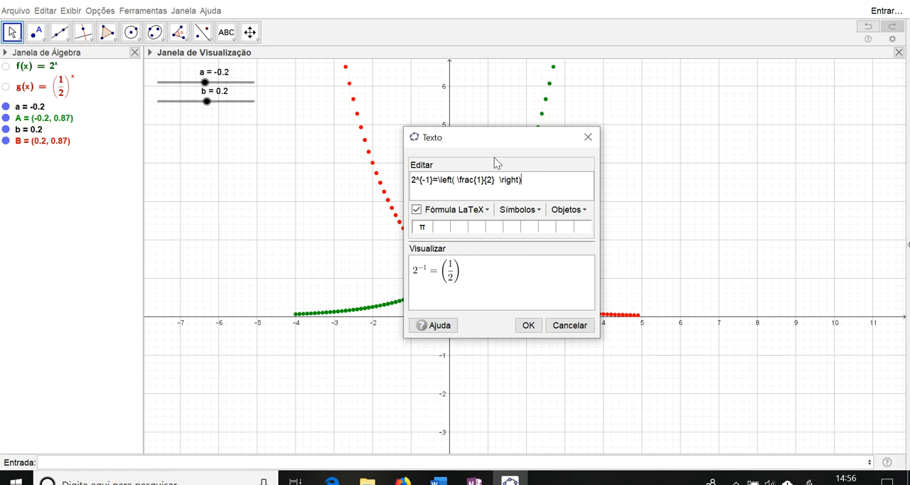
{"action": "key", "text": "Left"}
{"action": "key", "text": "Left"}
{"action": "key", "text": "Left"}
{"action": "key", "text": "Left"}
{"action": "key", "text": "Left"}
{"action": "key", "text": "Left"}
{"action": "key", "text": "Left"}
{"action": "key", "text": "Left"}
{"action": "key", "text": "Left"}
{"action": "key", "text": "Left"}
{"action": "key", "text": "Left"}
{"action": "key", "text": "Left"}
{"action": "key", "text": "Left"}
{"action": "key", "text": "Left"}
{"action": "key", "text": "Left"}
{"action": "key", "text": "Left"}
{"action": "key", "text": "Left"}
{"action": "key", "text": "Left"}
{"action": "key", "text": "Left"}
{"action": "key", "text": "Left"}
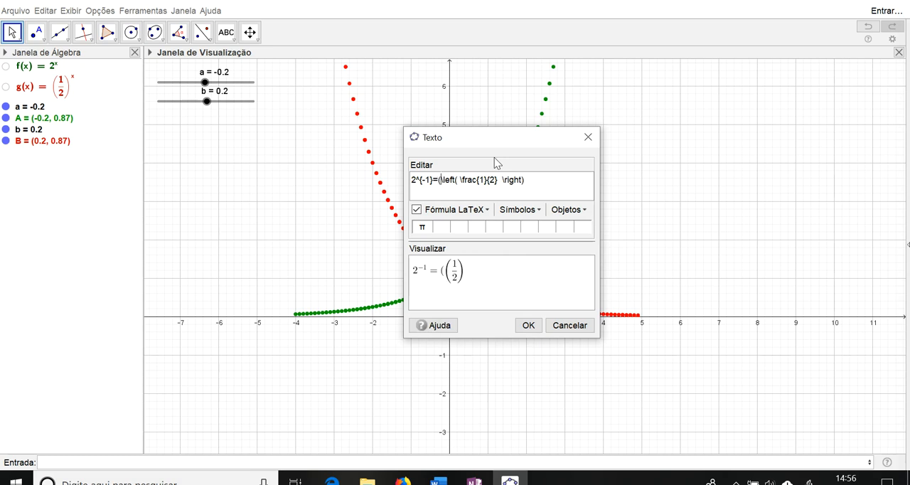
{"action": "key", "text": "Right"}
{"action": "key", "text": "Right"}
{"action": "key", "text": "Right"}
{"action": "key", "text": "Right"}
{"action": "key", "text": "Right"}
{"action": "key", "text": "Right"}
{"action": "key", "text": "Right"}
{"action": "key", "text": "Right"}
{"action": "key", "text": "Right"}
{"action": "key", "text": "Right"}
{"action": "key", "text": "Right"}
{"action": "key", "text": "Right"}
{"action": "key", "text": "Right"}
{"action": "key", "text": "Right"}
{"action": "key", "text": "Right"}
{"action": "key", "text": "Right"}
{"action": "key", "text": "Right"}
{"action": "key", "text": "Right"}
{"action": "key", "text": "Right"}
{"action": "key", "text": "Right"}
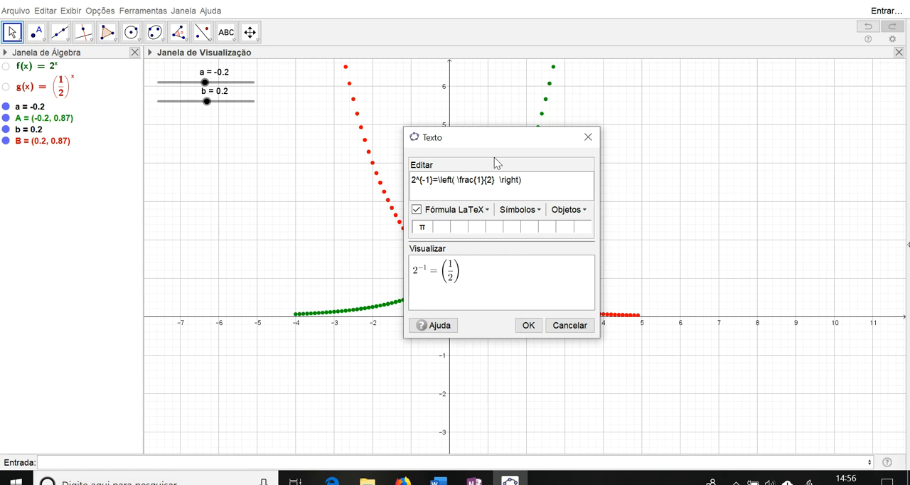
Step: Raise the parenthesised fraction to the power 1 and put an equals sign after it
{"action": "key", "text": "Right"}
{"action": "key", "text": "Right"}
{"action": "key", "text": "Right"}
{"action": "key", "text": "Right"}
{"action": "key", "text": "Right"}
{"action": "type", "text": "^"}
{"action": "type", "text": "("}
{"action": "type", "text": "1"}
{"action": "key", "text": "BackSpace"}
{"action": "key", "text": "BackSpace"}
{"action": "type", "text": "1"}
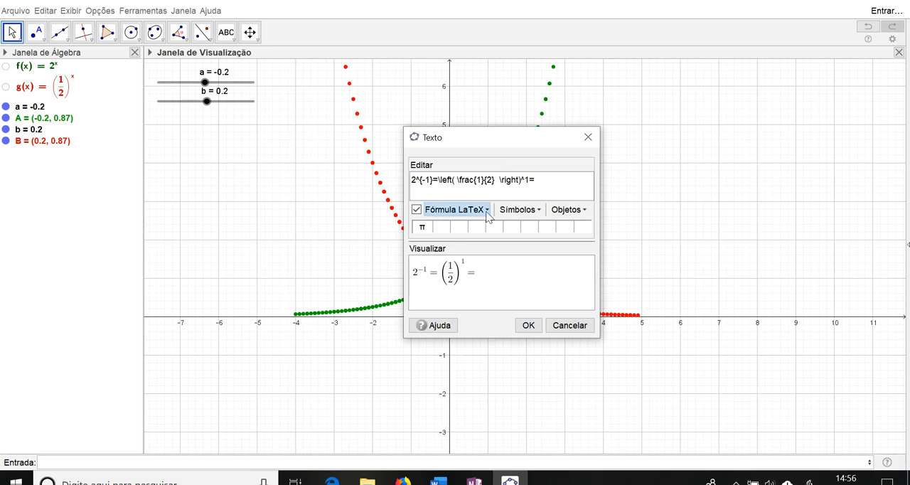
Step: Complete the formula with the fraction 1/2 after the second equals sign and place the text
{"action": "left_click", "coordinate": [455, 209]}
{"action": "left_click", "coordinate": [535, 232]}
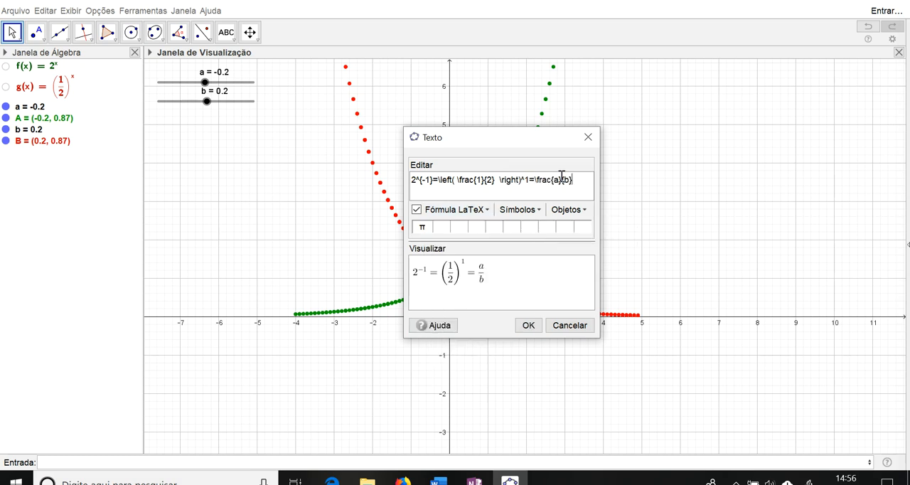
{"action": "key", "text": "BackSpace"}
{"action": "type", "text": "1"}
{"action": "key", "text": "Right"}
{"action": "key", "text": "Right"}
{"action": "key", "text": "Right"}
{"action": "key", "text": "BackSpace"}
{"action": "type", "text": "2"}
{"action": "left_click", "coordinate": [528, 324]}
Step: Move the formula text up to about y = 5.5, right of the curves, and enlarge its font size
{"action": "left_click_drag", "start_coordinate": [693, 149], "coordinate": [689, 108]}
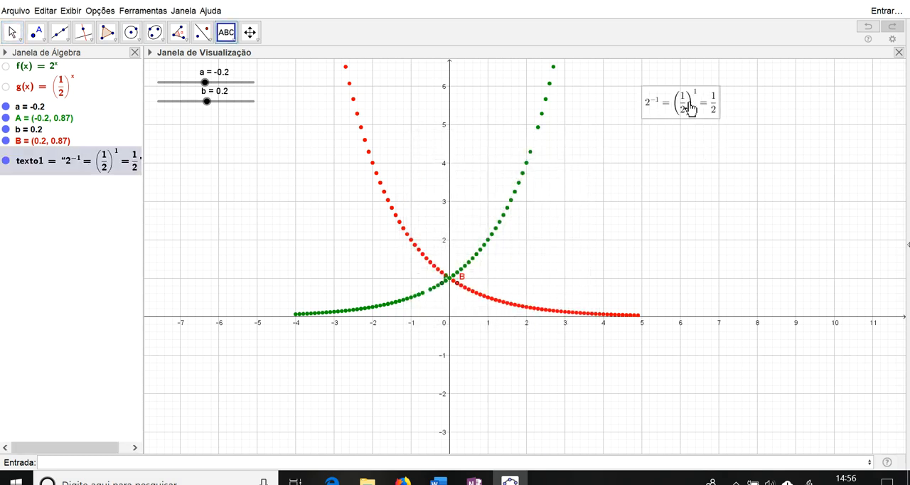
{"action": "right_click", "coordinate": [684, 116]}
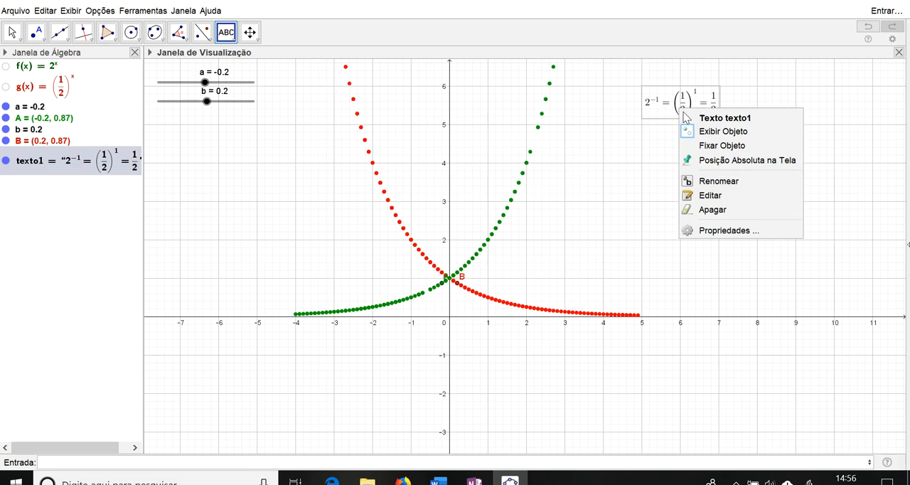
{"action": "left_click", "coordinate": [732, 232]}
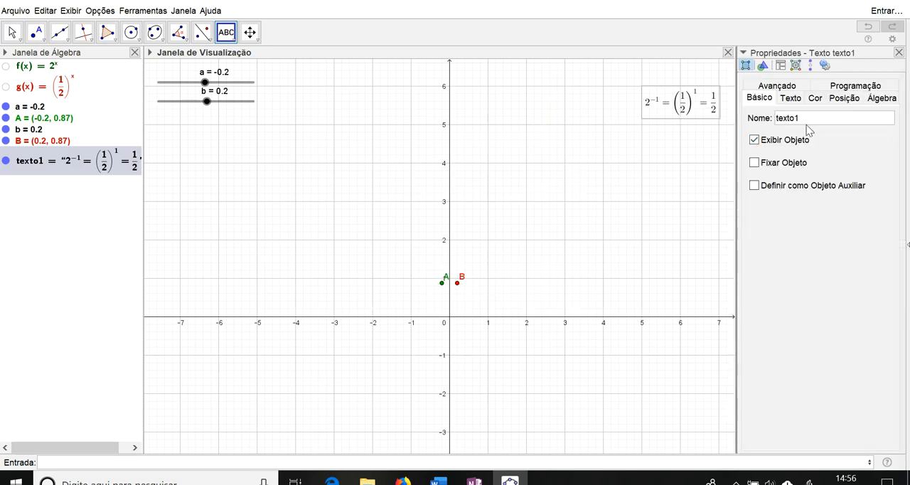
{"action": "left_click", "coordinate": [791, 98]}
{"action": "left_click", "coordinate": [837, 120]}
{"action": "left_click", "coordinate": [841, 166]}
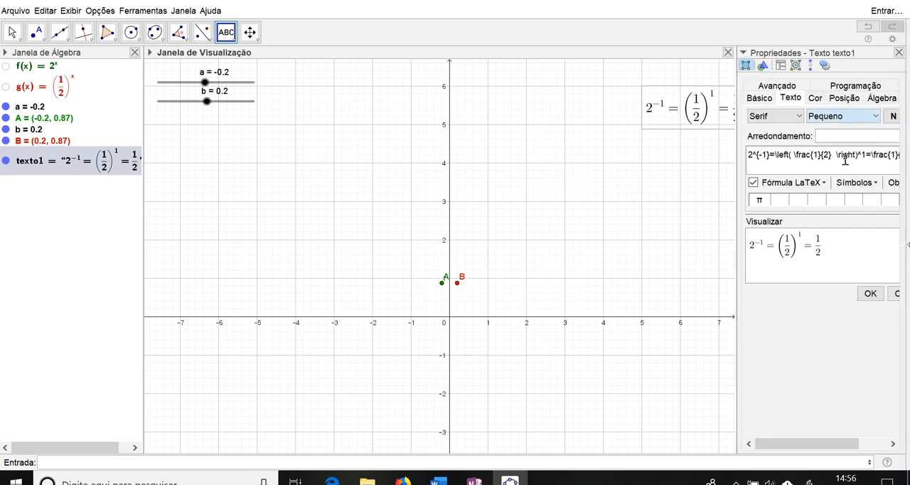
{"action": "left_click", "coordinate": [899, 52]}
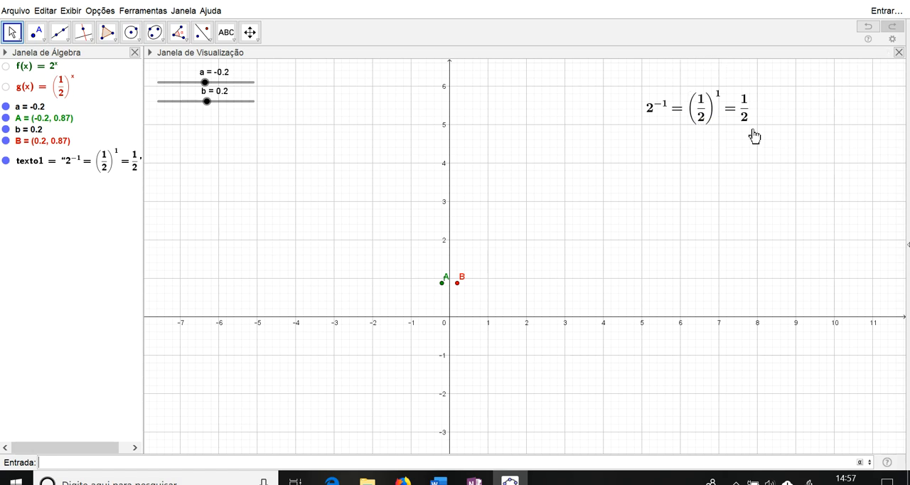
Step: Trace g by varying slider b, ending at 1.4, and trace f by varying slider a, ending at 0
{"action": "mouse_move", "coordinate": [207, 102]}
{"action": "left_mouse_down"}
{"action": "mouse_move", "coordinate": [222, 103]}
{"action": "mouse_move", "coordinate": [207, 112]}
{"action": "mouse_move", "coordinate": [212, 102]}
{"action": "left_mouse_up"}
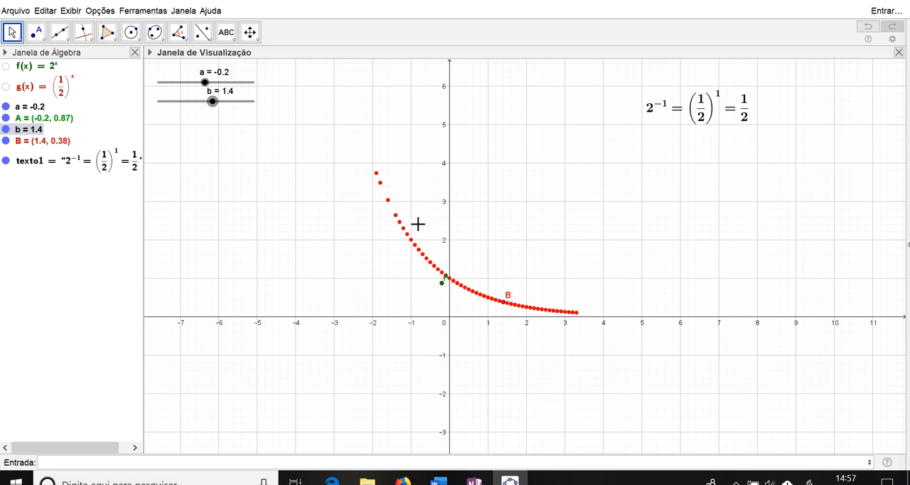
{"action": "mouse_move", "coordinate": [205, 82]}
{"action": "left_mouse_down"}
{"action": "mouse_move", "coordinate": [195, 83]}
{"action": "mouse_move", "coordinate": [216, 82]}
{"action": "left_mouse_up"}
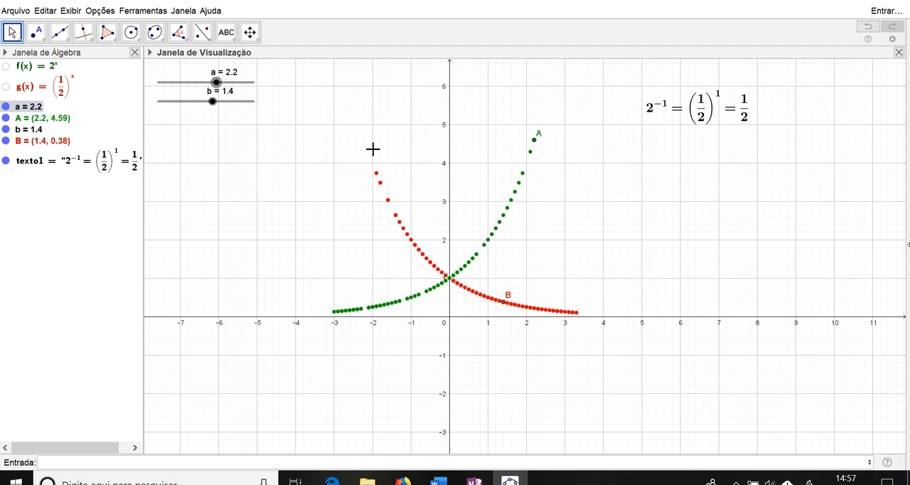
{"action": "mouse_move", "coordinate": [214, 83]}
{"action": "left_mouse_down"}
{"action": "mouse_move", "coordinate": [174, 82]}
{"action": "mouse_move", "coordinate": [219, 83]}
{"action": "mouse_move", "coordinate": [190, 82]}
{"action": "mouse_move", "coordinate": [207, 82]}
{"action": "left_mouse_up"}
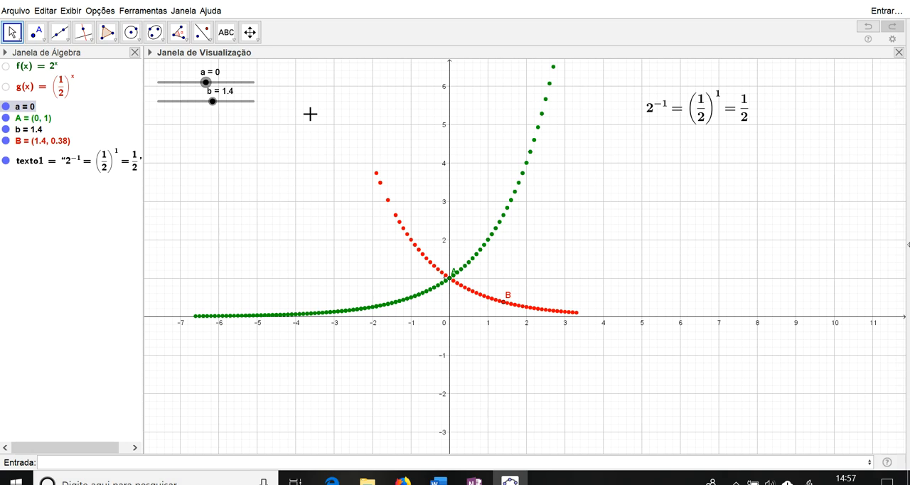
Step: Extend the trace of g by varying slider b between about -2.7 and 4.1, ending at 1.6
{"action": "left_click_drag", "start_coordinate": [212, 101], "coordinate": [193, 101]}
{"action": "left_click_drag", "start_coordinate": [202, 104], "coordinate": [225, 103]}
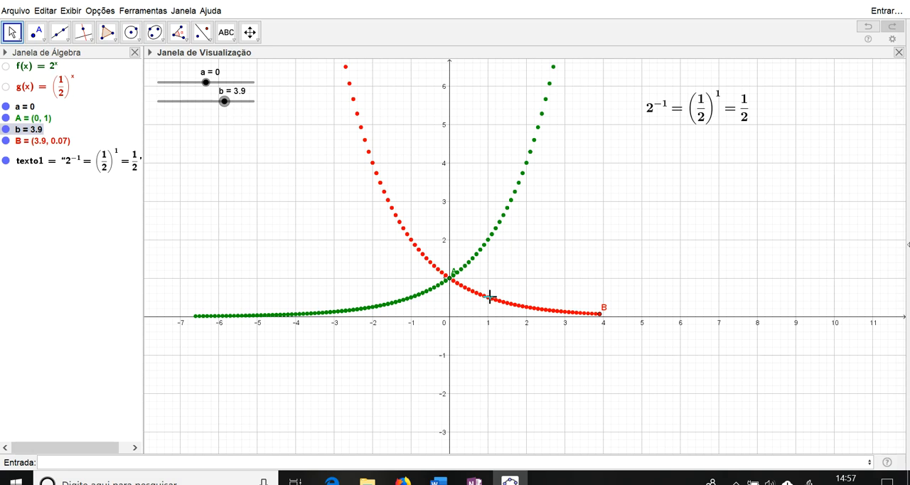
{"action": "left_click_drag", "start_coordinate": [224, 101], "coordinate": [197, 101]}
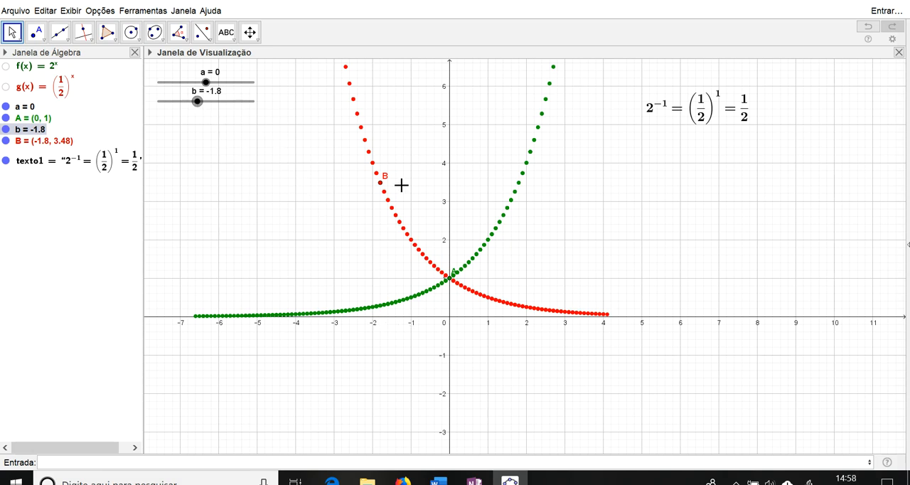
{"action": "left_click_drag", "start_coordinate": [196, 103], "coordinate": [204, 107]}
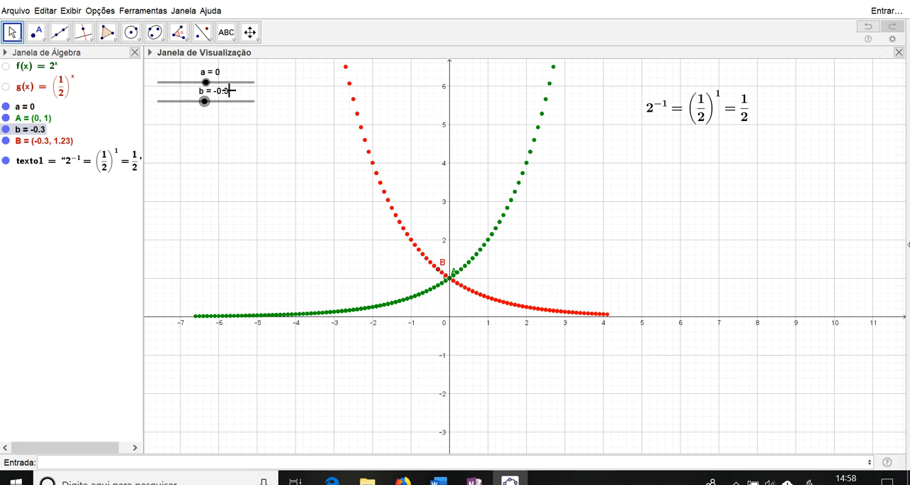
{"action": "left_click_drag", "start_coordinate": [205, 103], "coordinate": [214, 103]}
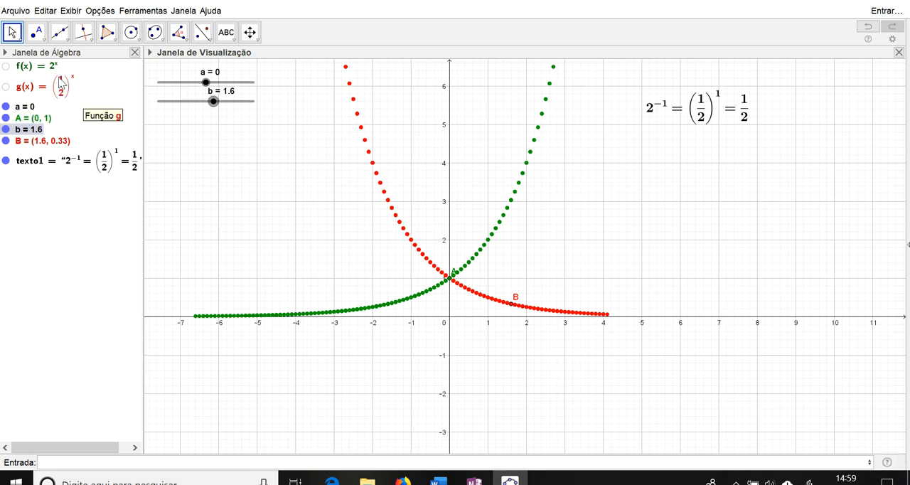
Step: Show the graphs of both functions f and g over their traced points
{"action": "left_click", "coordinate": [8, 71]}
{"action": "left_click", "coordinate": [7, 67]}
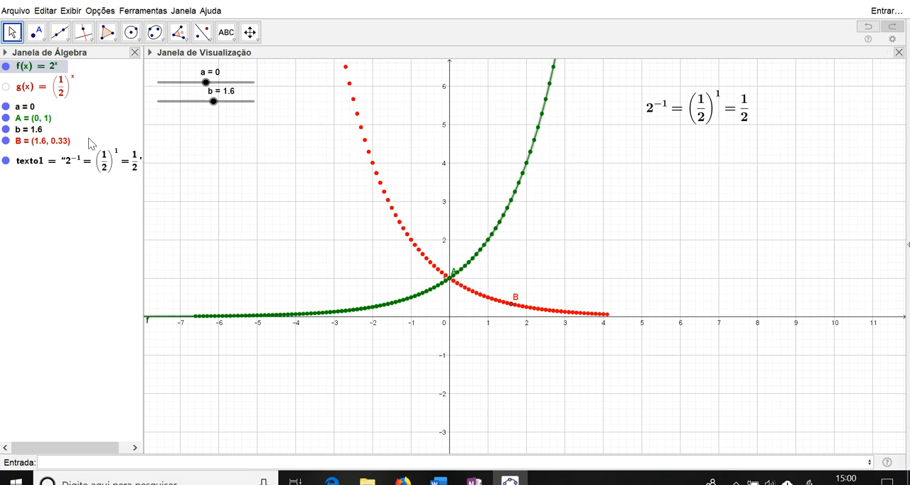
{"action": "left_click", "coordinate": [6, 90]}
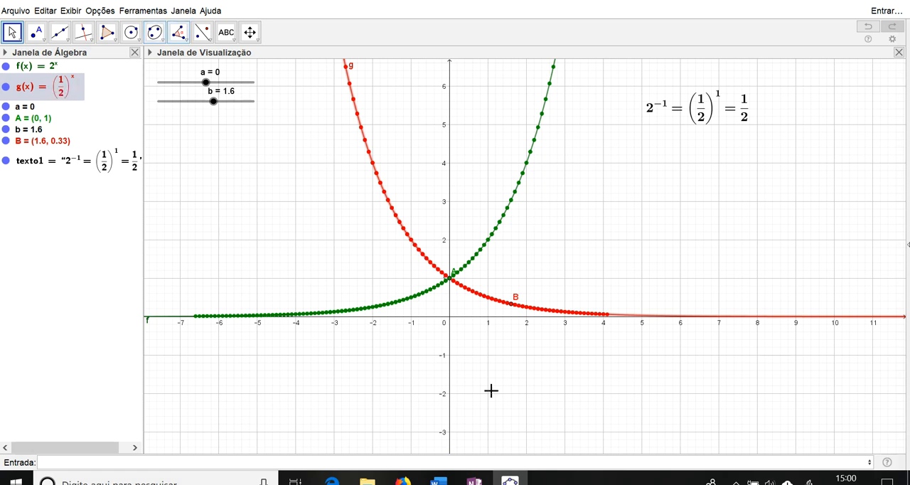
Step: Insert a LaTeX text reading "D(f)=D(g)=ℝ" below the fraction formula, with ℝ taken from the set symbols
{"action": "left_click", "coordinate": [237, 41]}
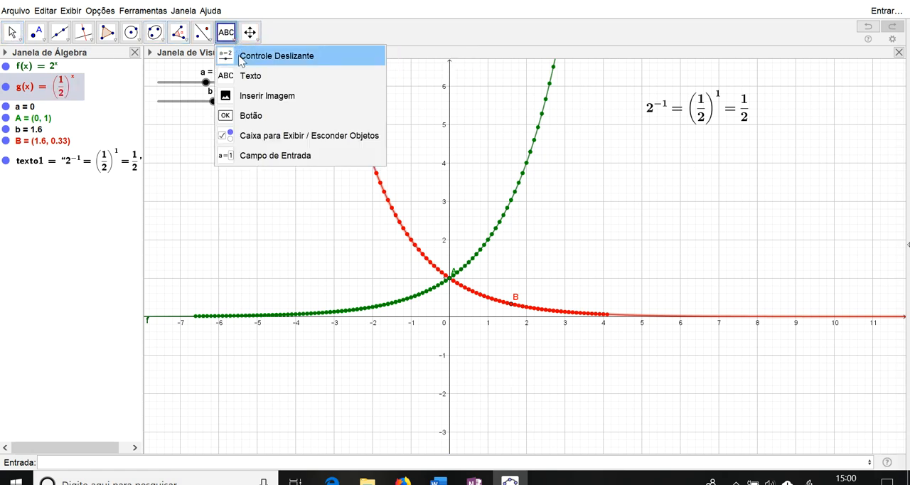
{"action": "left_click", "coordinate": [250, 76]}
{"action": "left_click", "coordinate": [669, 186]}
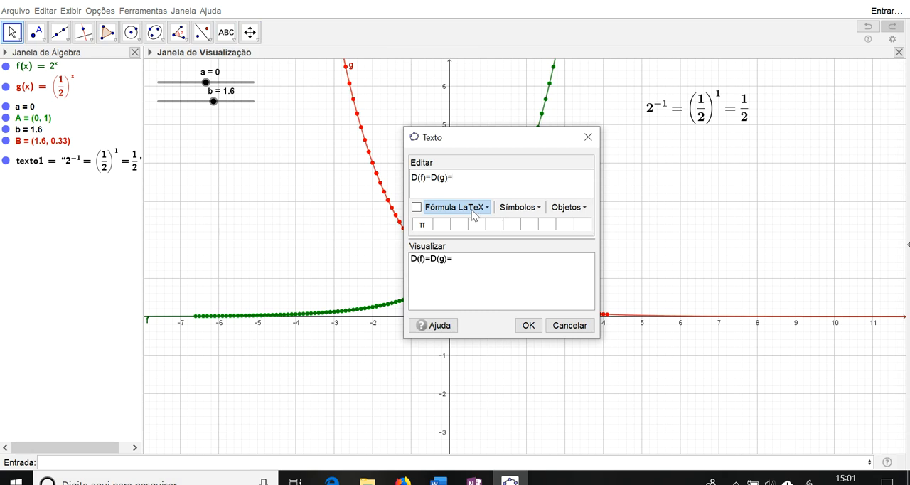
{"action": "left_click", "coordinate": [531, 212]}
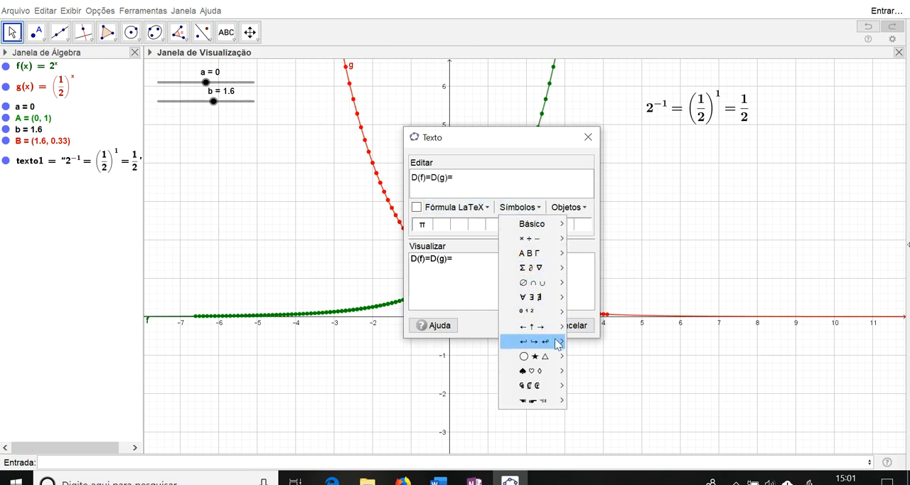
{"action": "mouse_move", "coordinate": [548, 283]}
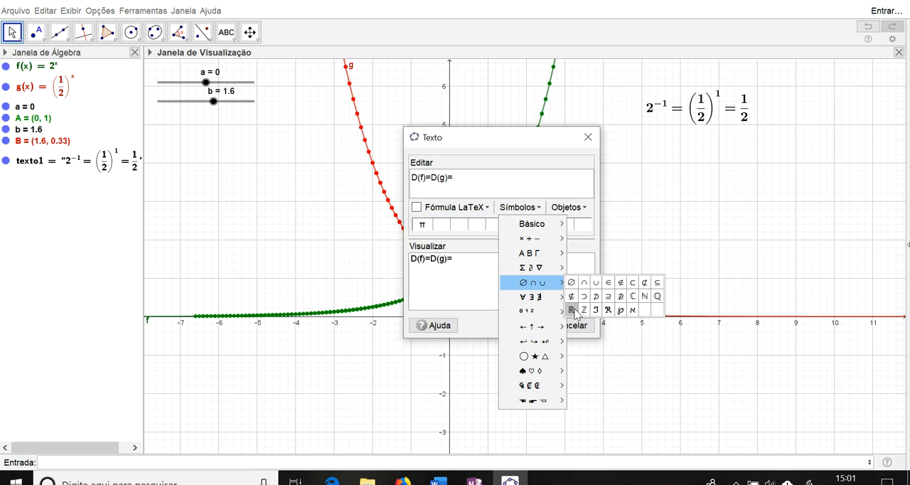
{"action": "left_click", "coordinate": [571, 310]}
{"action": "left_click", "coordinate": [417, 207]}
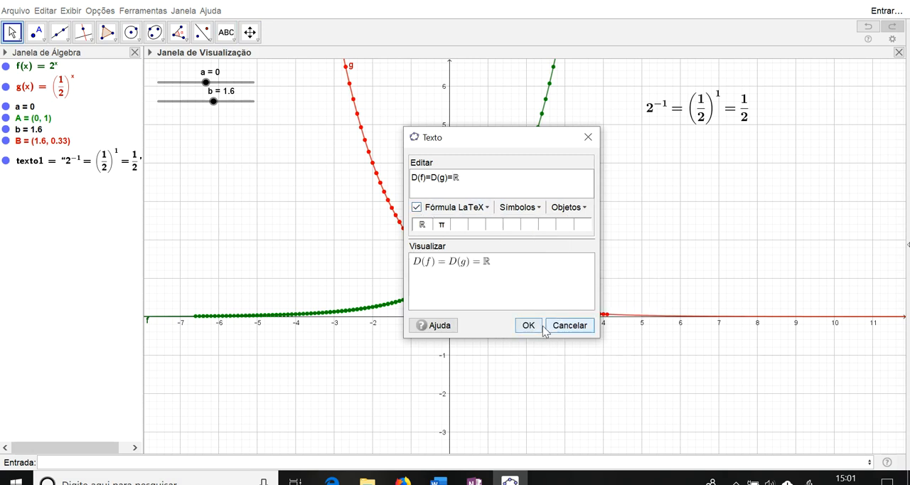
{"action": "left_click", "coordinate": [532, 325]}
{"action": "left_click_drag", "start_coordinate": [672, 158], "coordinate": [675, 148]}
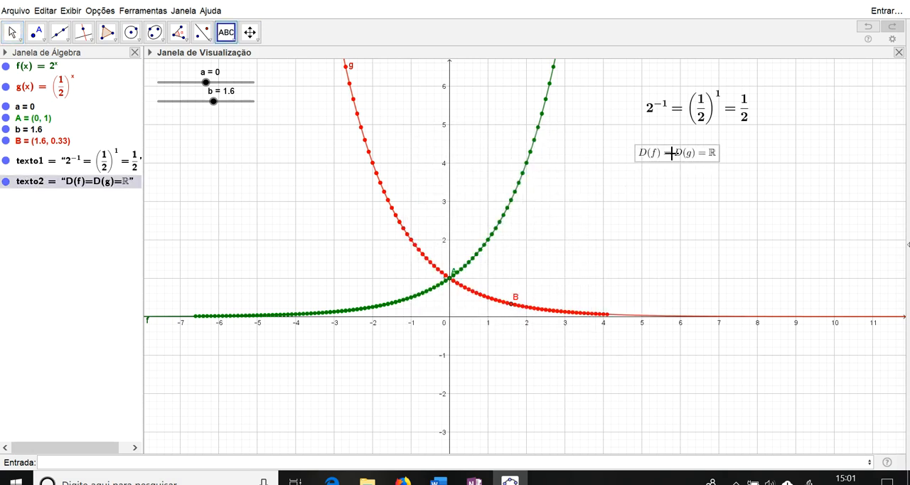
Step: Set the domain text's font size to Médio and place it just below the fraction formula, at about y = 4.4
{"action": "right_click", "coordinate": [672, 153]}
{"action": "left_click", "coordinate": [717, 278]}
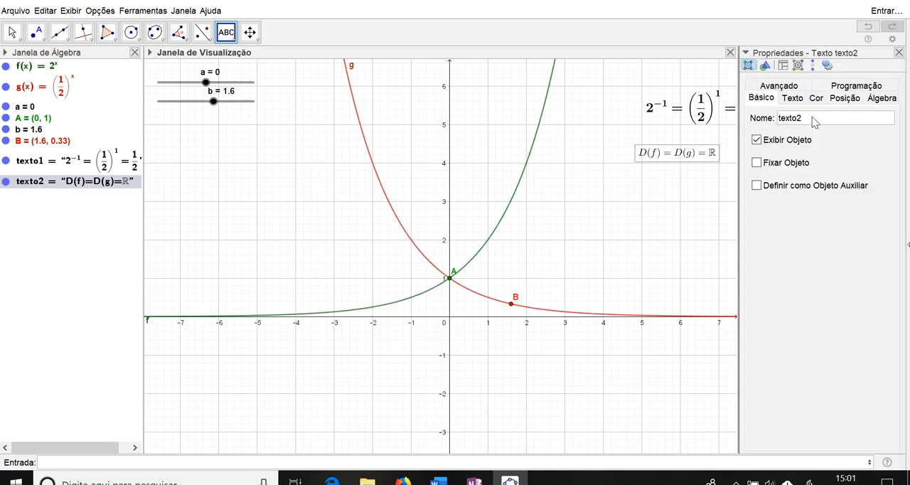
{"action": "left_click", "coordinate": [792, 98]}
{"action": "left_click", "coordinate": [843, 116]}
{"action": "left_click", "coordinate": [822, 166]}
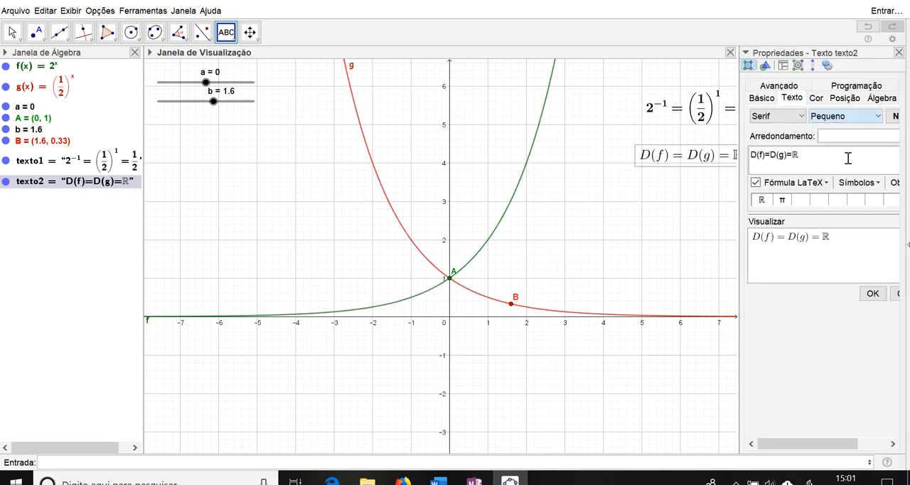
{"action": "key", "text": "Escape"}
{"action": "mouse_move", "coordinate": [734, 153]}
{"action": "left_mouse_down"}
{"action": "mouse_move", "coordinate": [711, 162]}
{"action": "mouse_move", "coordinate": [721, 161]}
{"action": "left_mouse_up"}
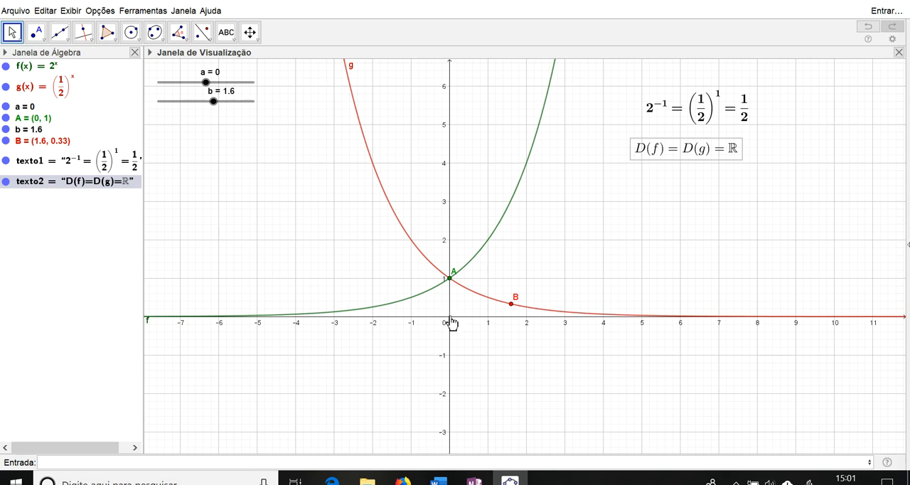
Step: Start a new text below the domain text with "Im(f)=Im(g)=" and enable LaTeX formula rendering
{"action": "left_click", "coordinate": [235, 39]}
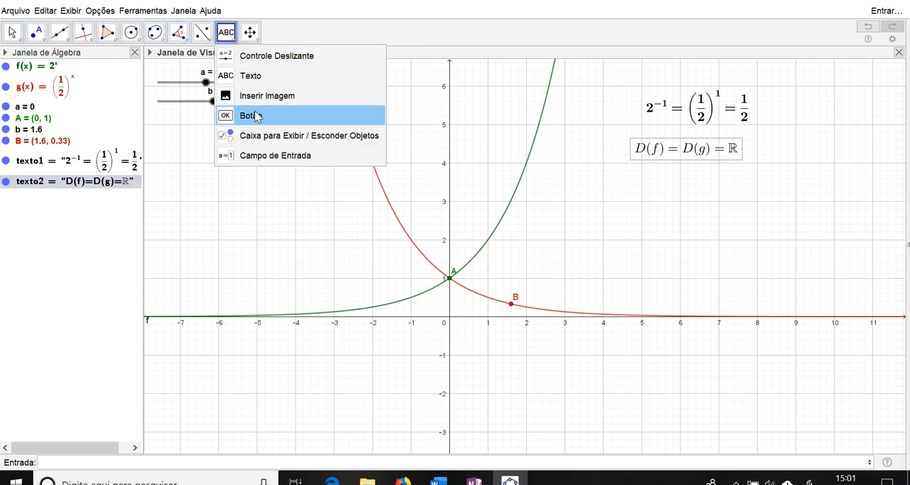
{"action": "left_click", "coordinate": [245, 76]}
{"action": "left_click", "coordinate": [636, 184]}
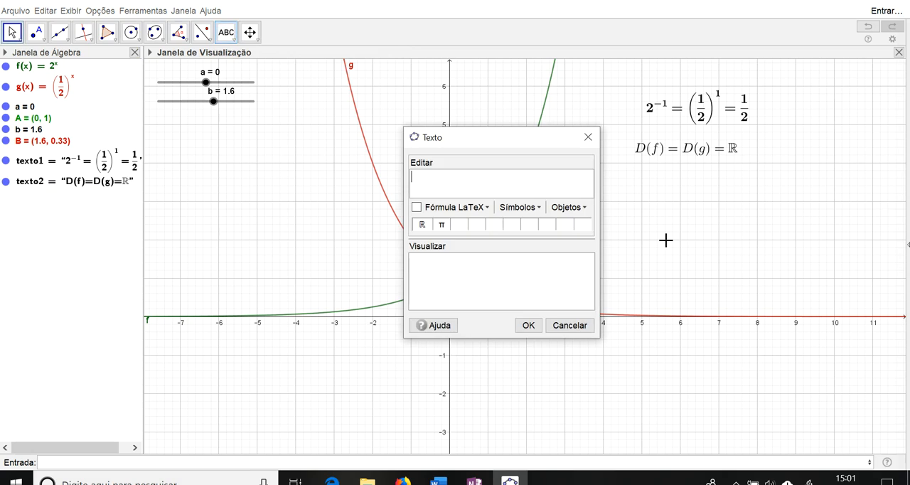
{"action": "type", "text": "Im(f)="}
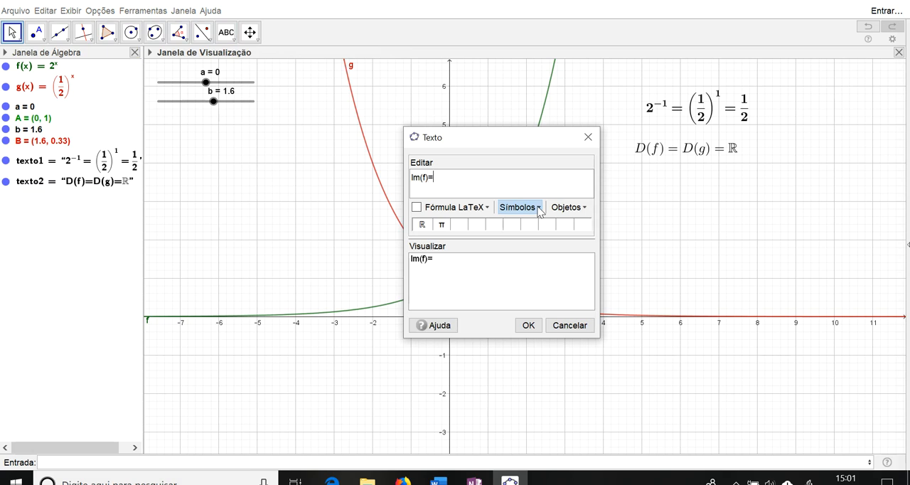
{"action": "type", "text": "Im(g)="}
{"action": "left_click", "coordinate": [418, 210]}
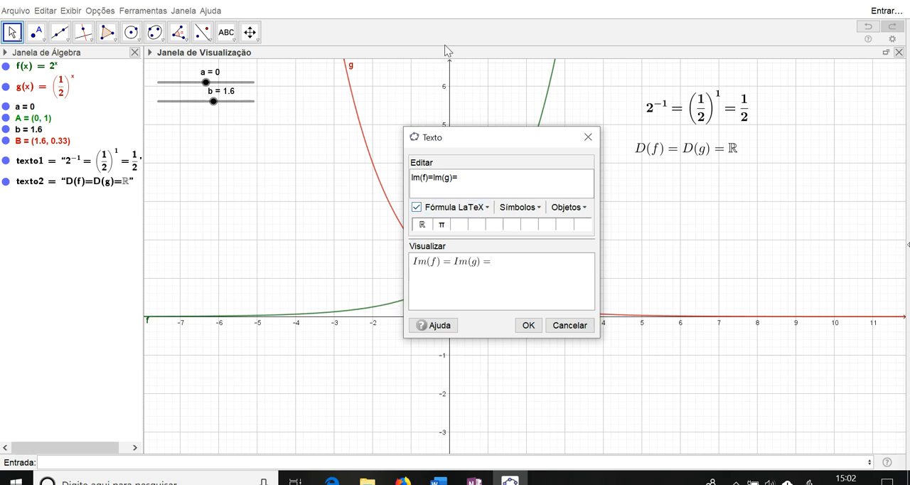
Step: Complete the image-set text with "]0;+∞[=ℝ^*_+", using the ∞ and ℝ symbols, and insert it in the graph
{"action": "left_click", "coordinate": [523, 211]}
{"action": "left_click", "coordinate": [474, 212]}
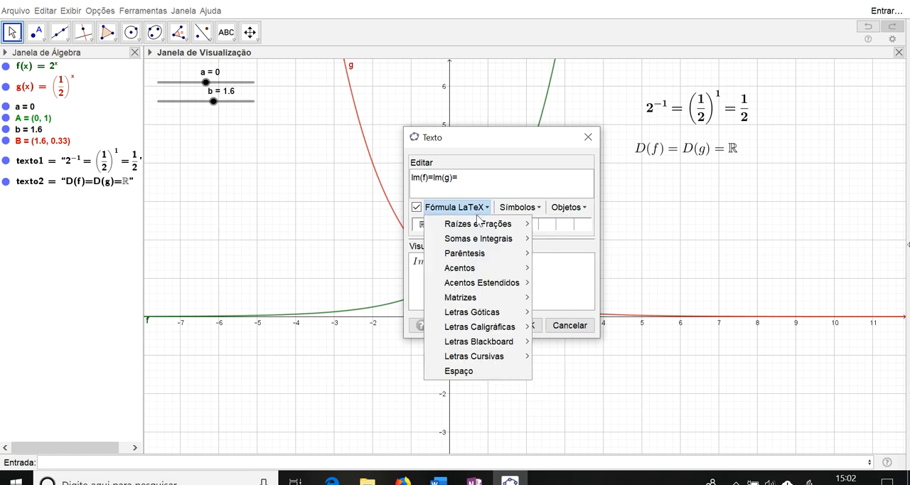
{"action": "mouse_move", "coordinate": [507, 260]}
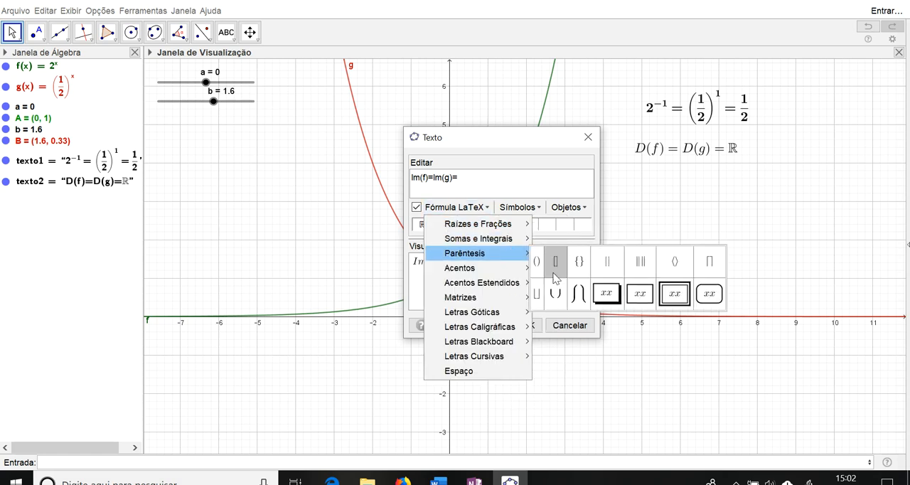
{"action": "left_click", "coordinate": [475, 181]}
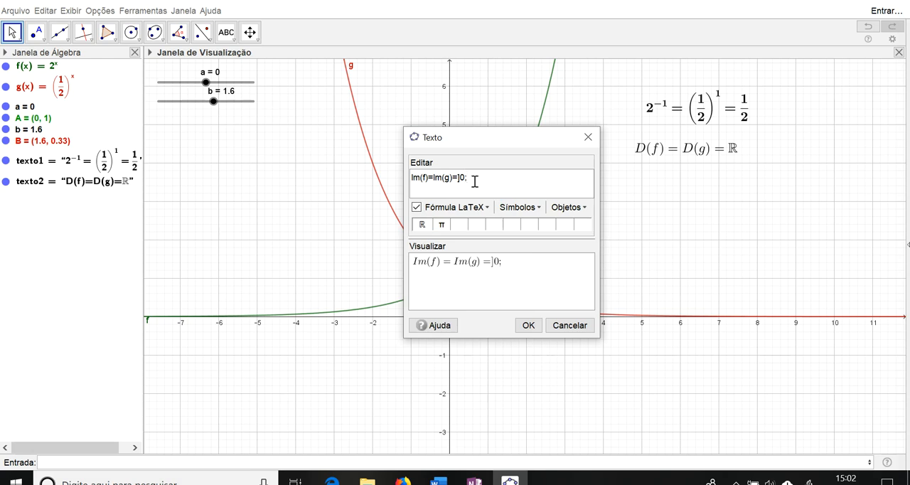
{"action": "left_click", "coordinate": [519, 207]}
{"action": "mouse_move", "coordinate": [548, 304]}
{"action": "mouse_move", "coordinate": [555, 289]}
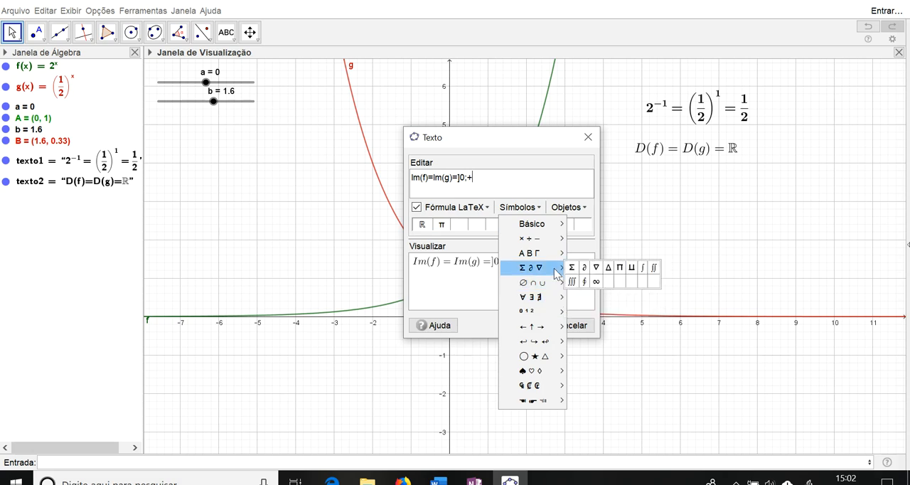
{"action": "left_click", "coordinate": [596, 281]}
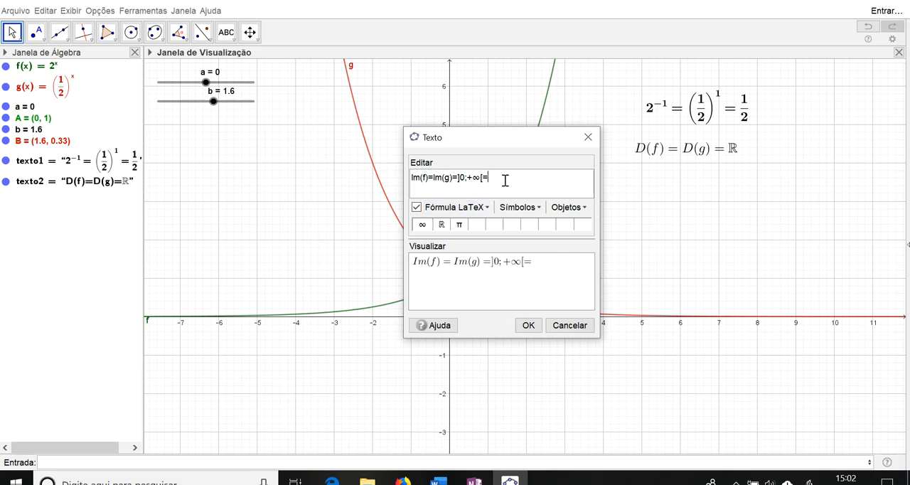
{"action": "left_click", "coordinate": [441, 225]}
{"action": "left_click", "coordinate": [528, 325]}
Step: Set the font size of the Im(f)=Im(g) text to Médio
{"action": "right_click", "coordinate": [657, 191]}
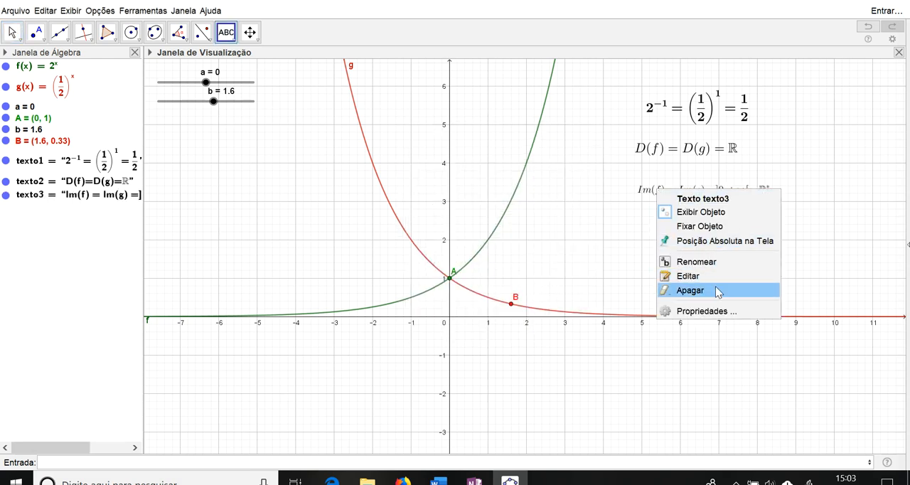
{"action": "left_click", "coordinate": [700, 311]}
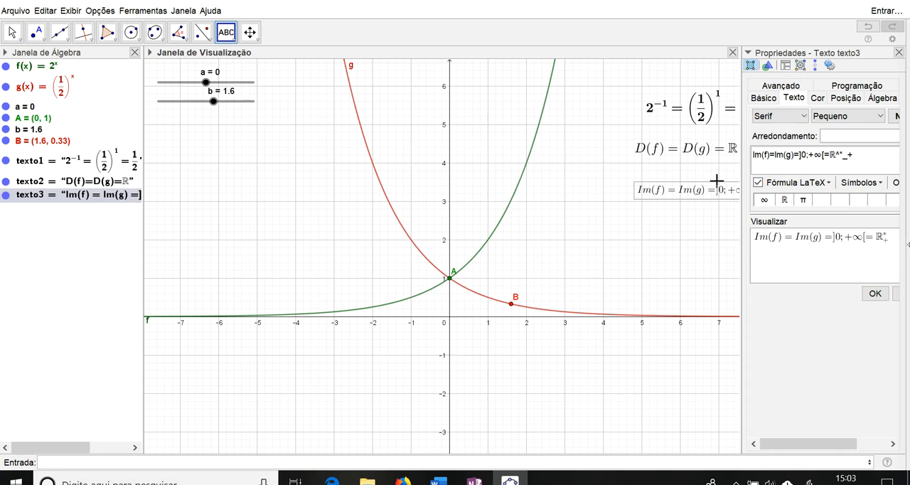
{"action": "left_click", "coordinate": [828, 118]}
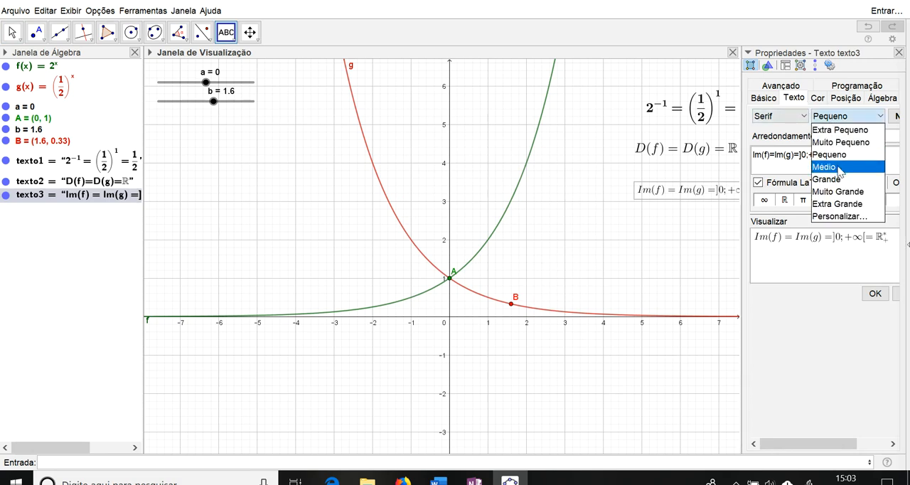
{"action": "left_click", "coordinate": [825, 166]}
{"action": "left_click", "coordinate": [899, 117]}
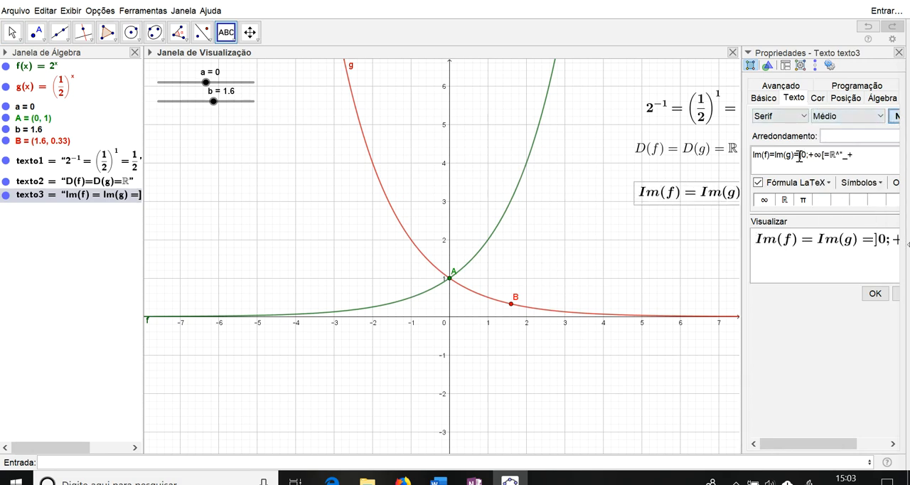
{"action": "right_click", "coordinate": [660, 154]}
{"action": "left_click", "coordinate": [653, 150]}
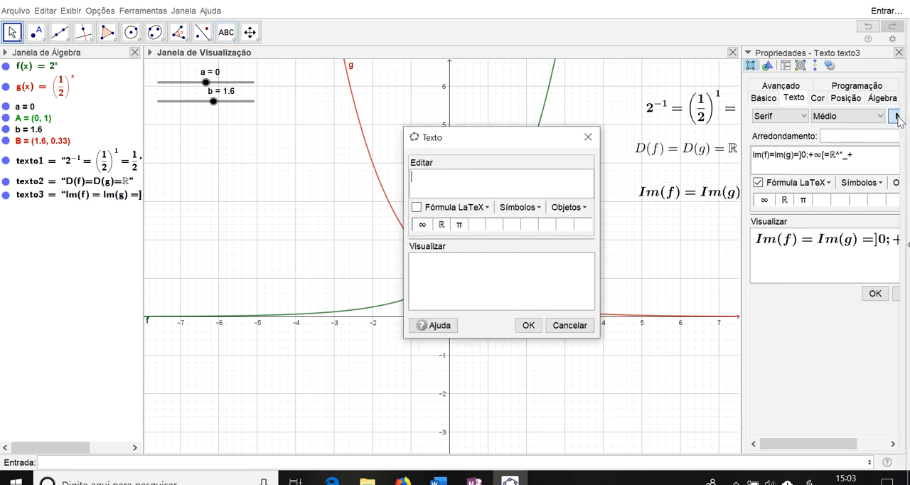
{"action": "left_click", "coordinate": [896, 117]}
{"action": "left_click", "coordinate": [588, 137]}
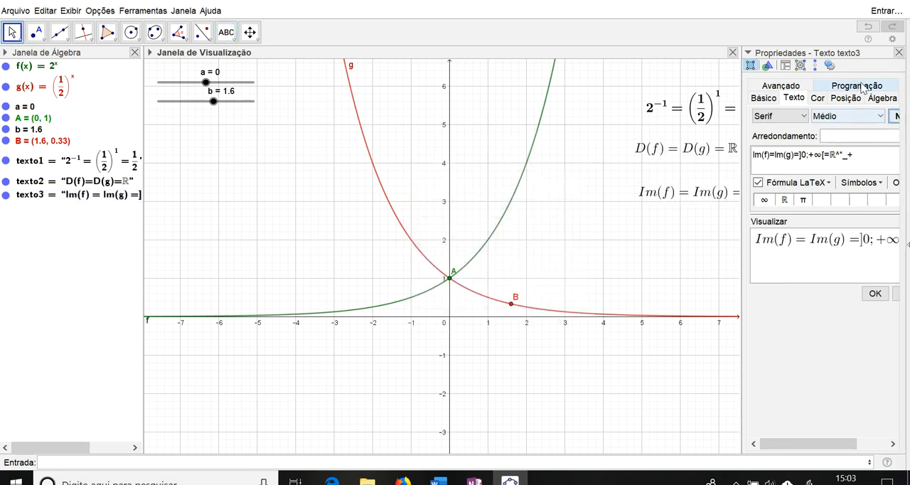
Step: Close the text properties and move the Im(f)=Im(g) text below the domain text, at about y = 3.3
{"action": "left_click", "coordinate": [898, 52]}
{"action": "left_click", "coordinate": [672, 199]}
{"action": "left_click_drag", "start_coordinate": [672, 199], "coordinate": [671, 194]}
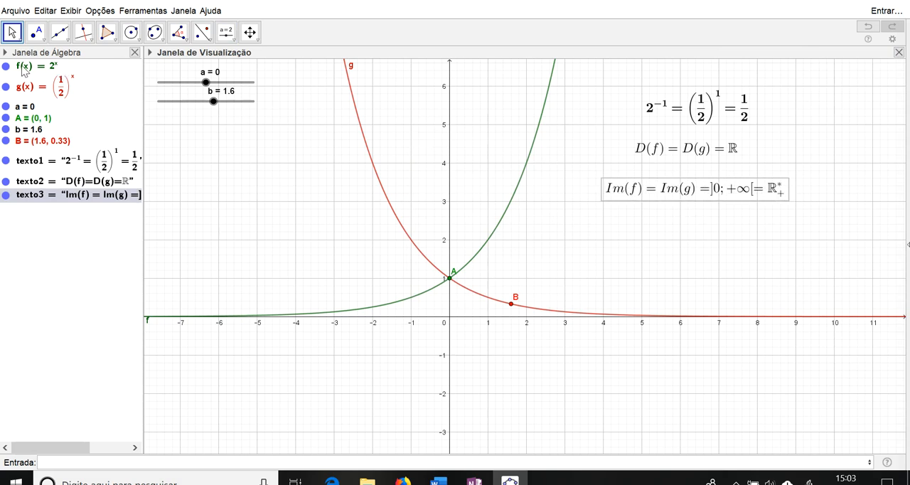